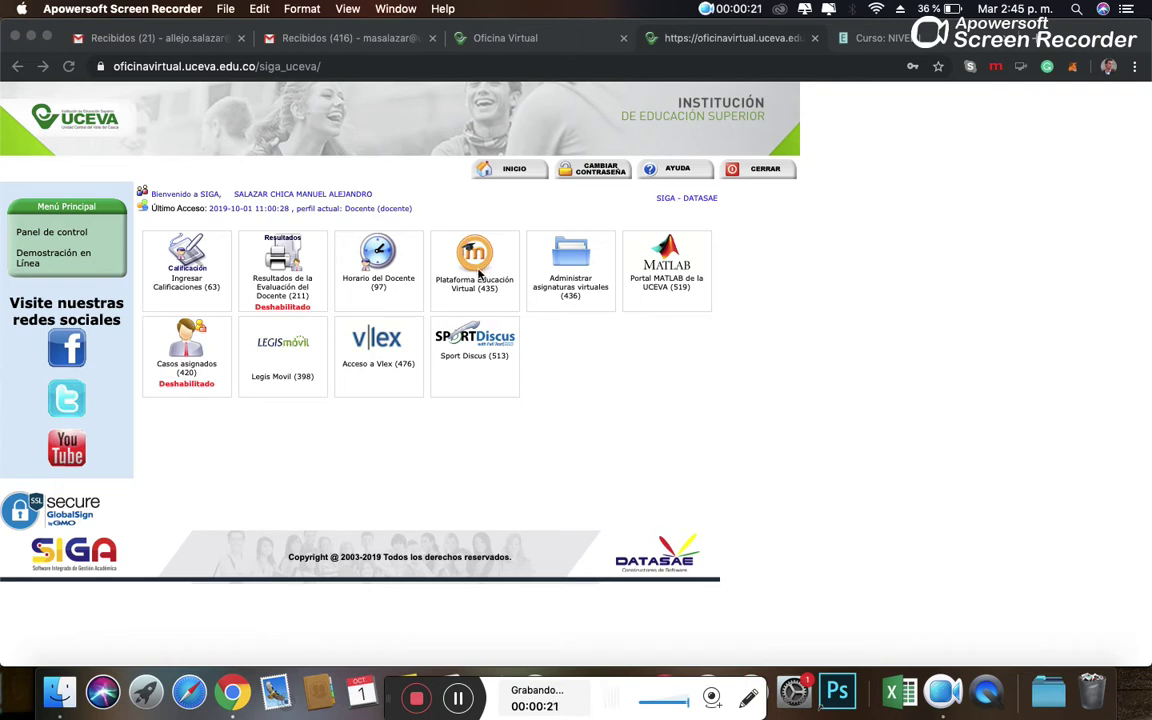
Open the Plataforma Educación Virtual from the SIGA portal and enter the NIVEL I course
left_click(461, 298)
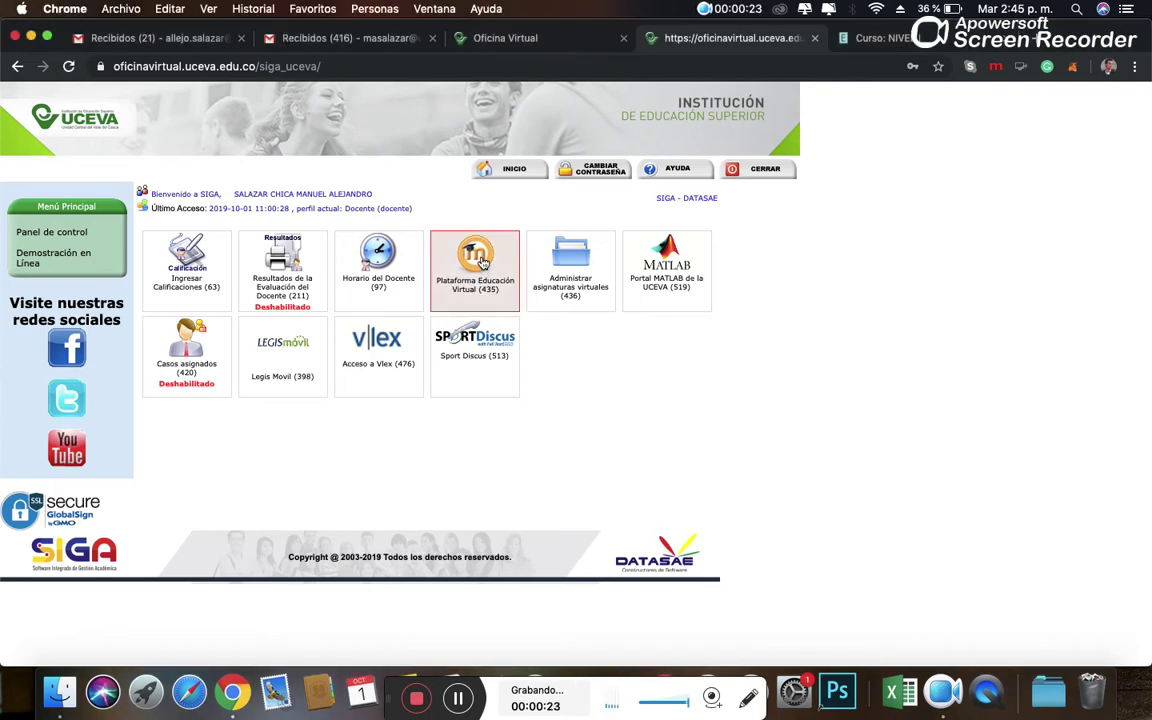
left_click(482, 261)
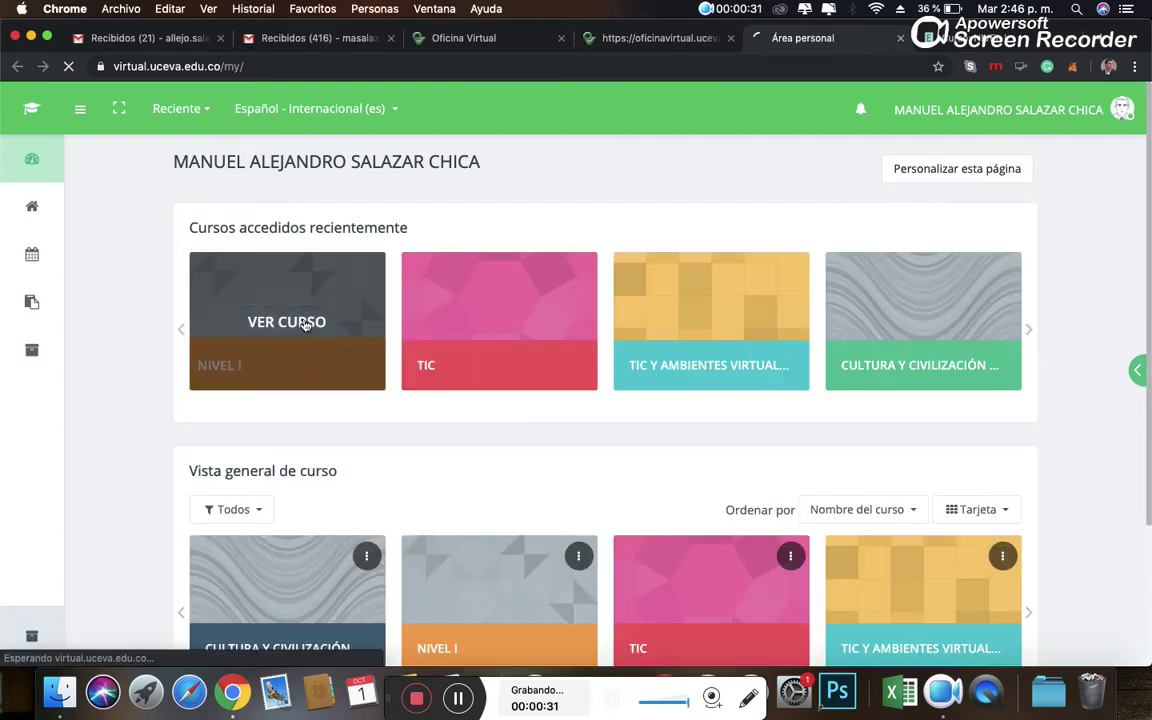
left_click(275, 300)
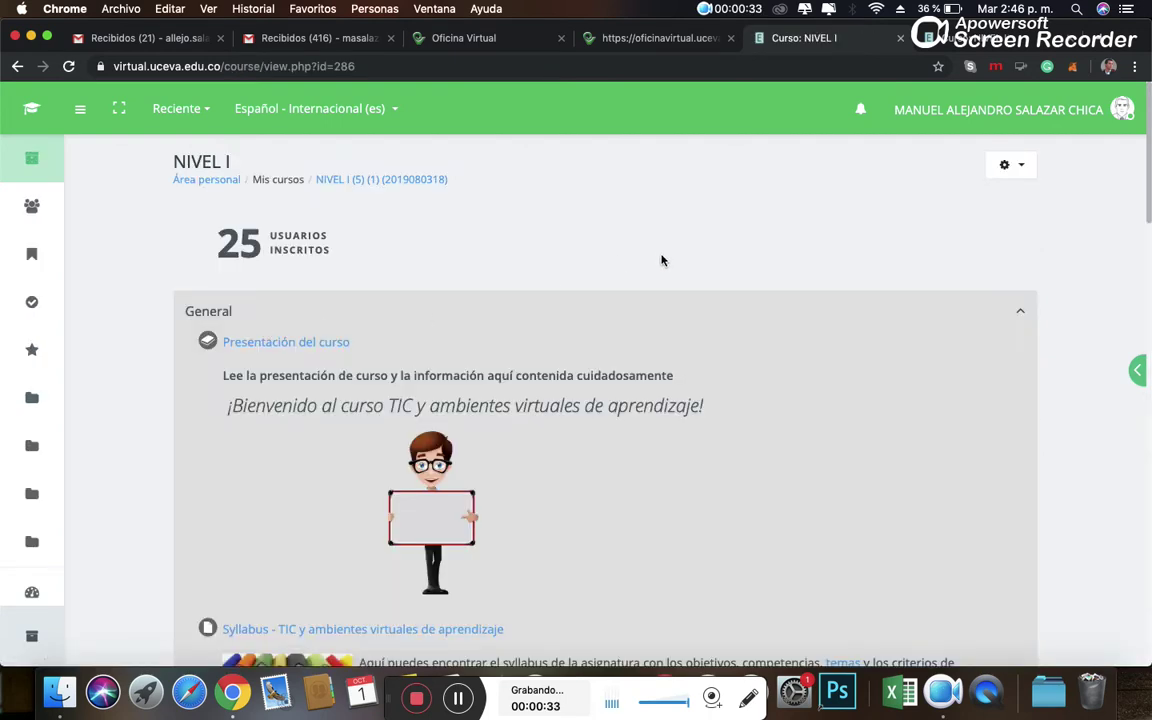
Look through the NIVEL I course page, from the General section's presentation, syllabus and forum to the 1er corte and 2do corte sections
scroll(668, 364, "down", 3)
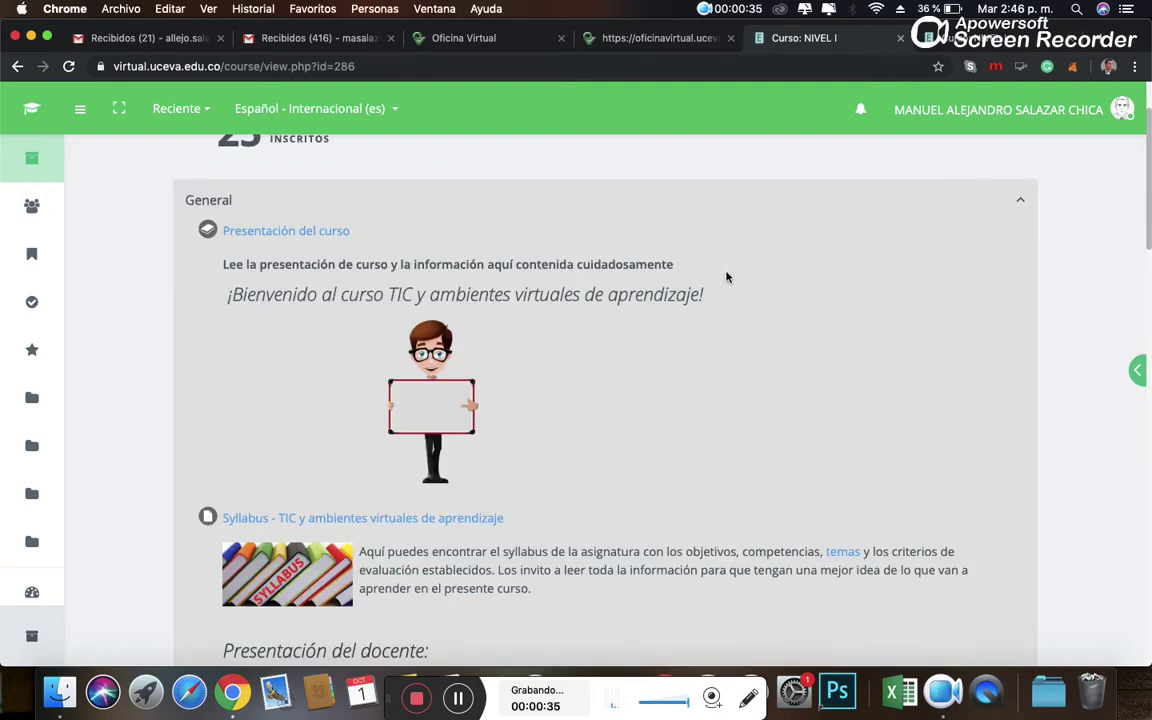
scroll(537, 350, "up", 3)
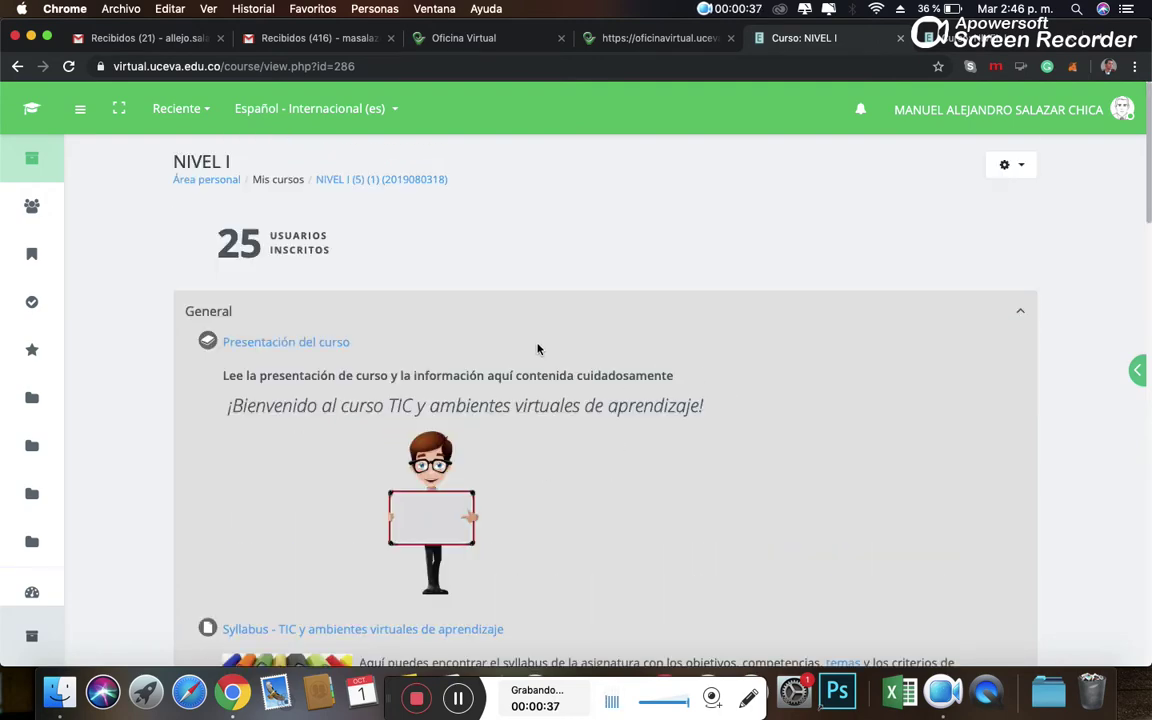
scroll(537, 350, "down", 3)
scroll(538, 352, "down", 3)
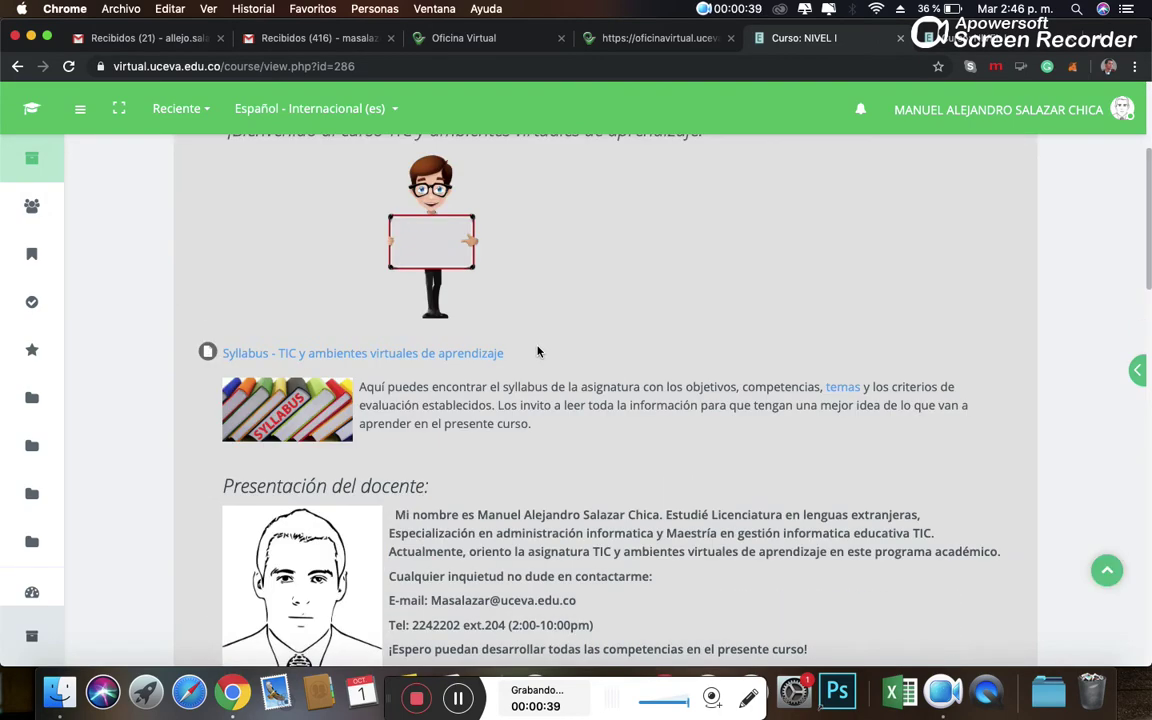
scroll(626, 376, "down", 15)
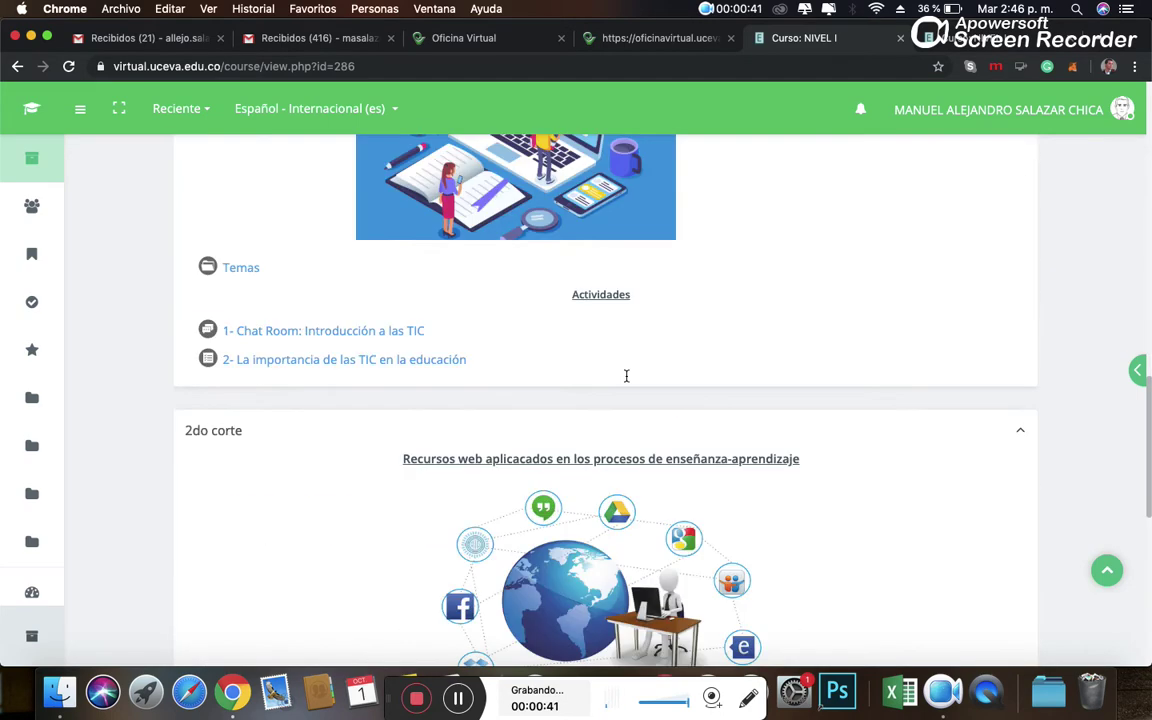
scroll(626, 380, "up", 20)
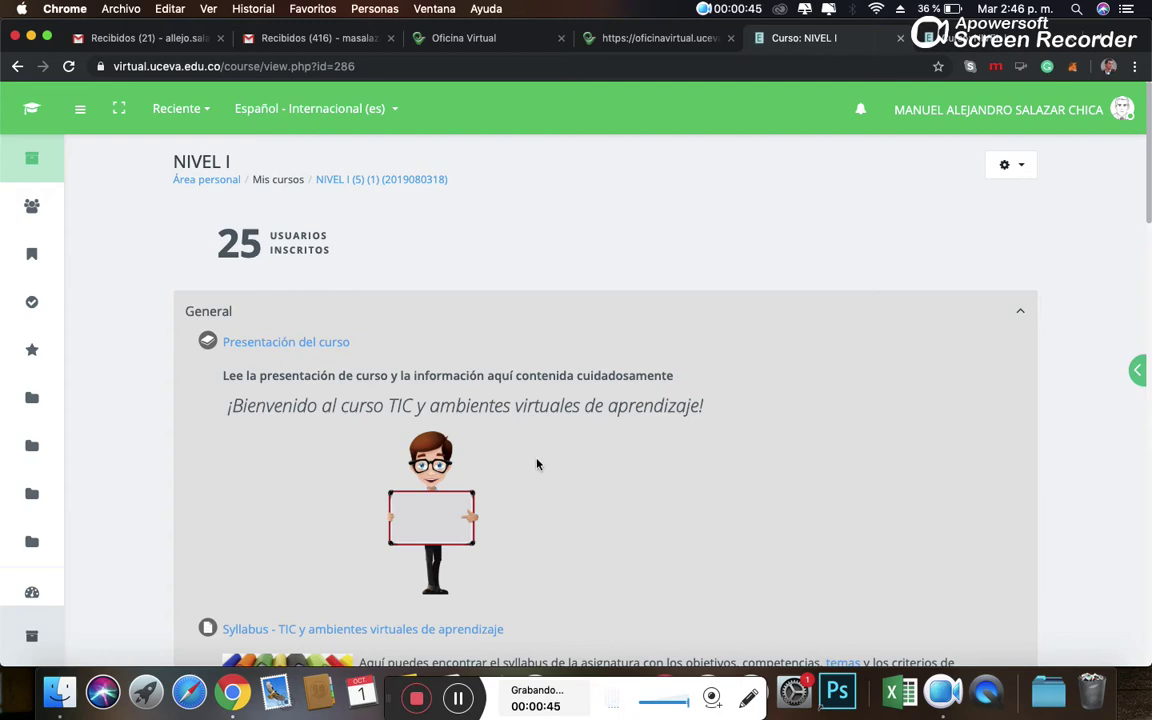
scroll(505, 372, "down", 2)
scroll(574, 518, "down", 5)
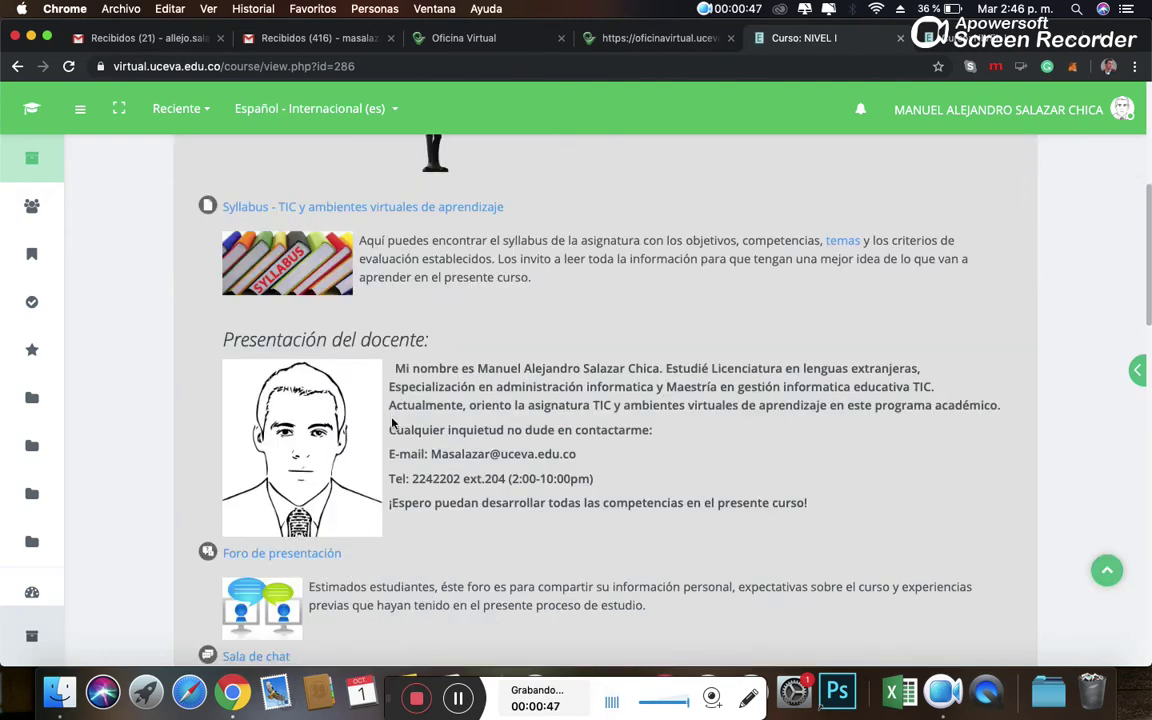
scroll(708, 423, "down", 8)
scroll(710, 424, "down", 5)
scroll(710, 426, "up", 3)
scroll(710, 426, "up", 15)
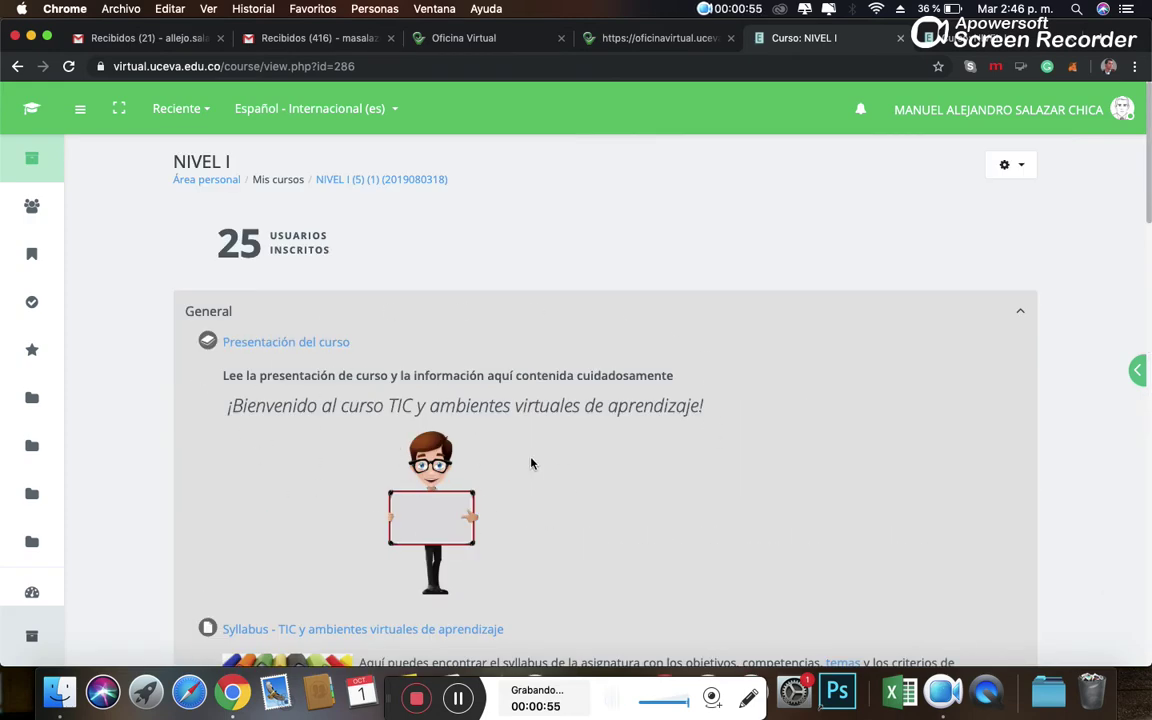
Turn editing on for the NIVEL I course
scroll(571, 445, "down", 1)
left_click(999, 170)
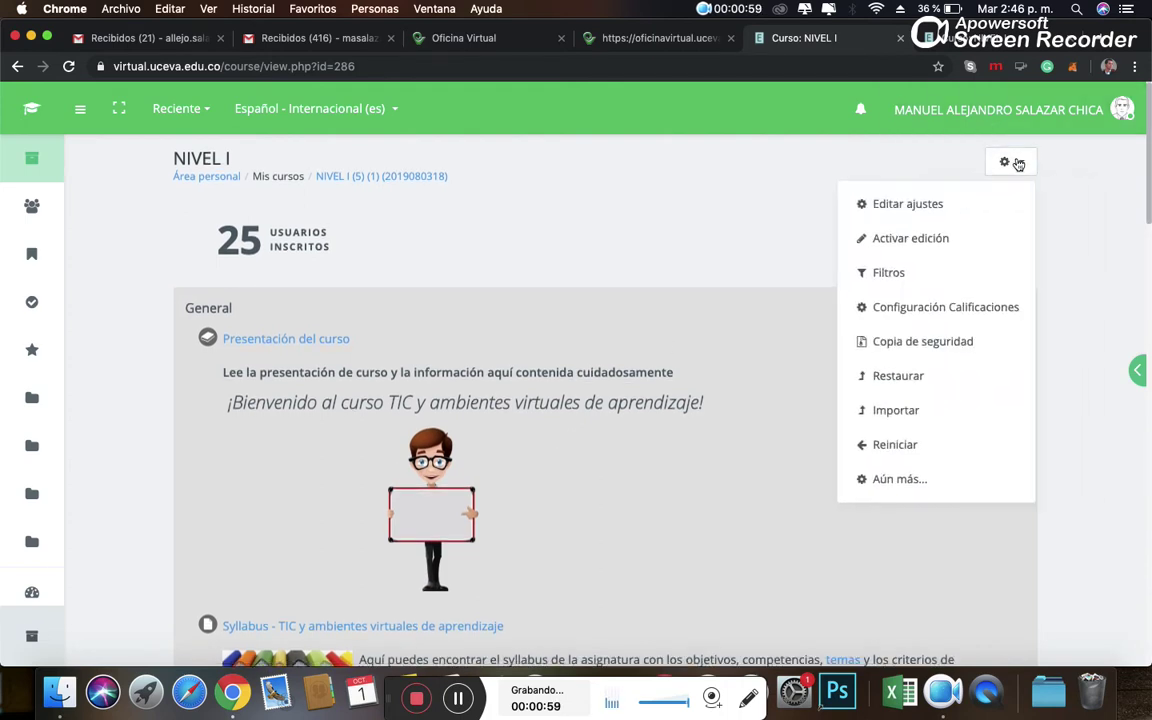
left_click(919, 245)
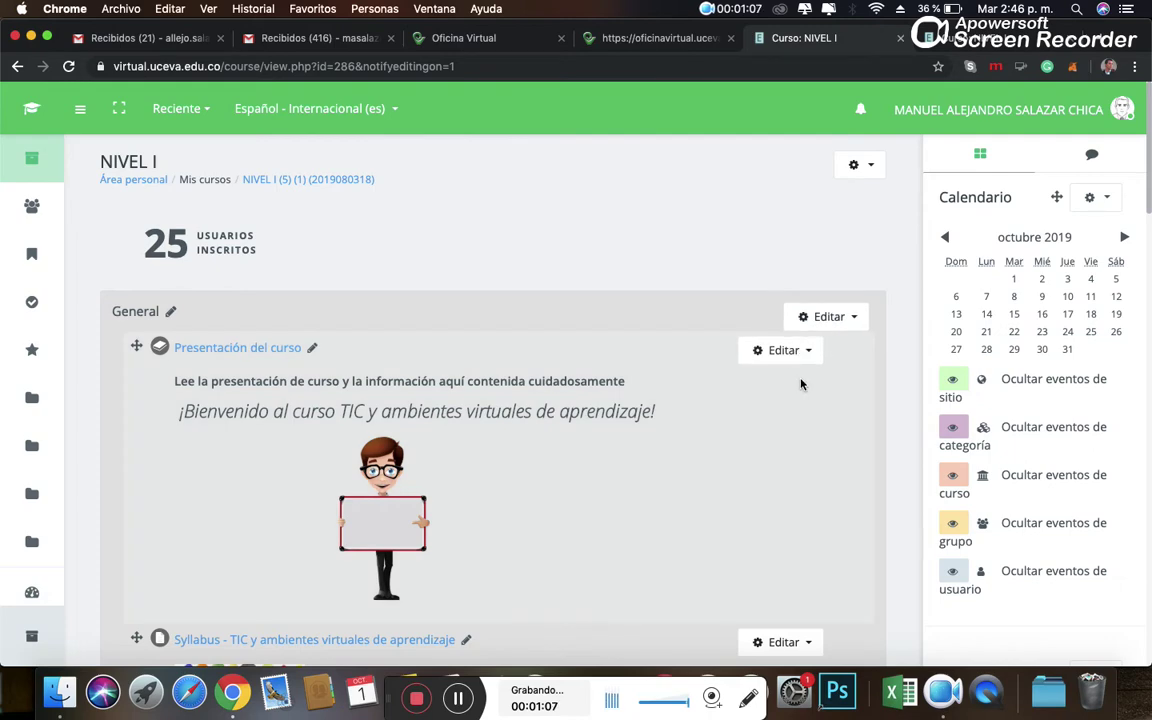
Look over the General section's items and open the settings of the Presentación del curso book
scroll(800, 383, "down", 3)
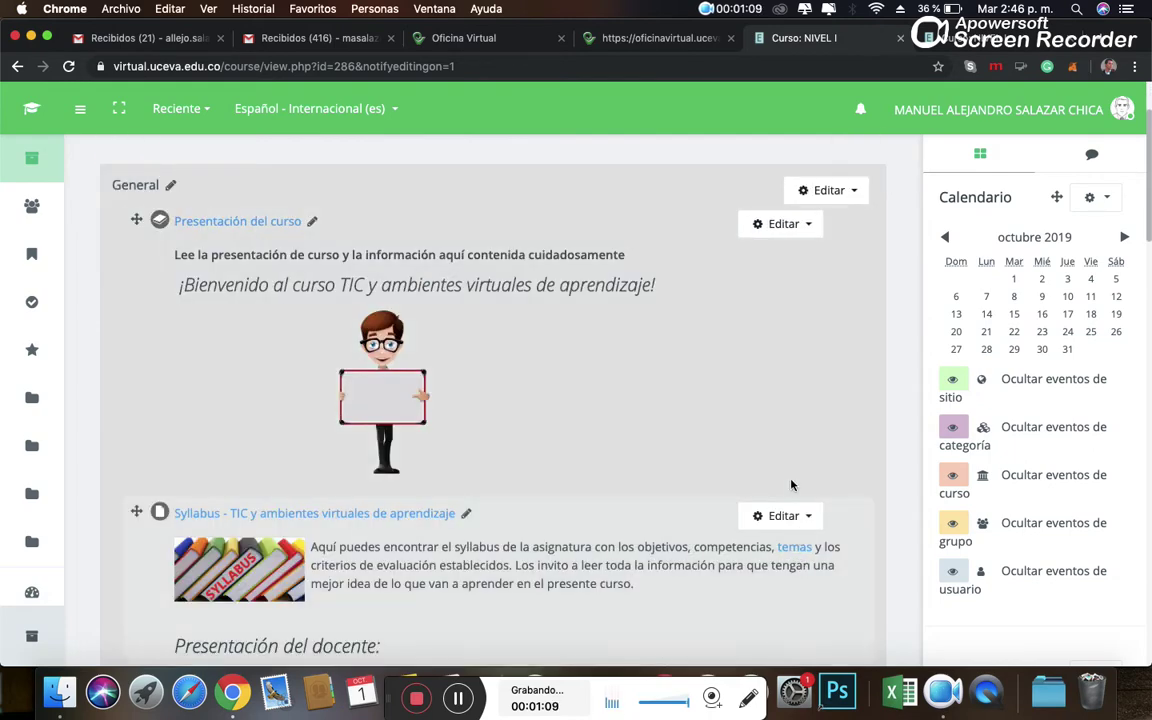
scroll(789, 483, "down", 8)
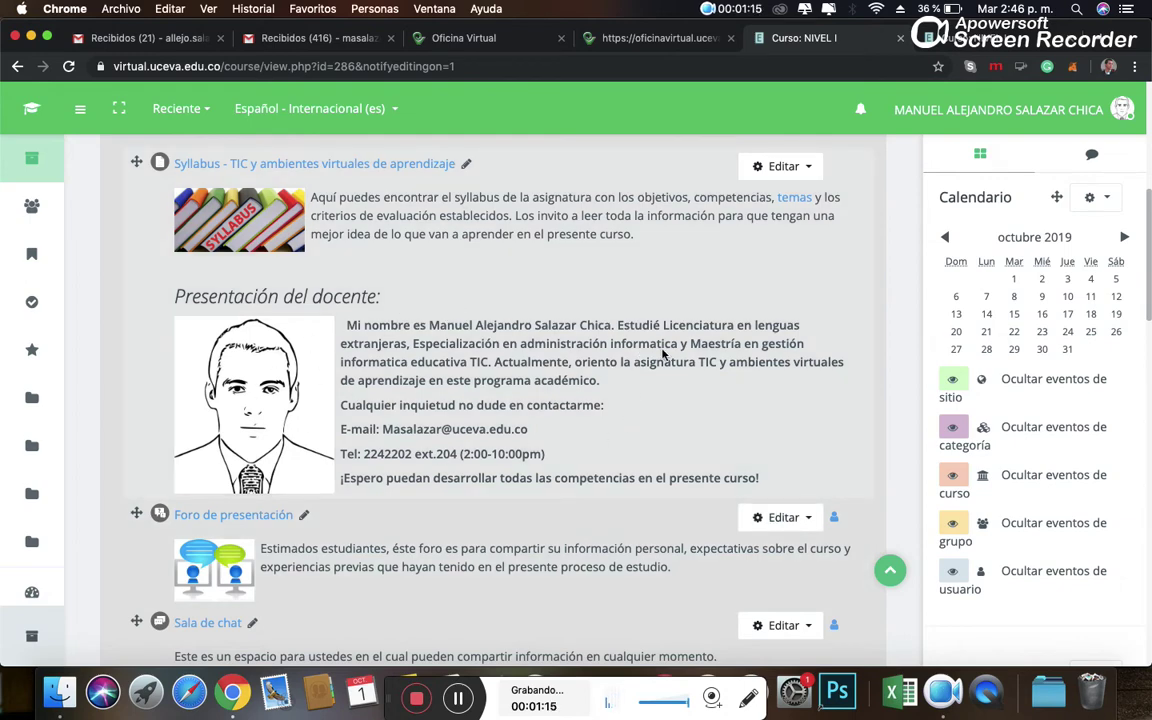
scroll(755, 255, "down", 5)
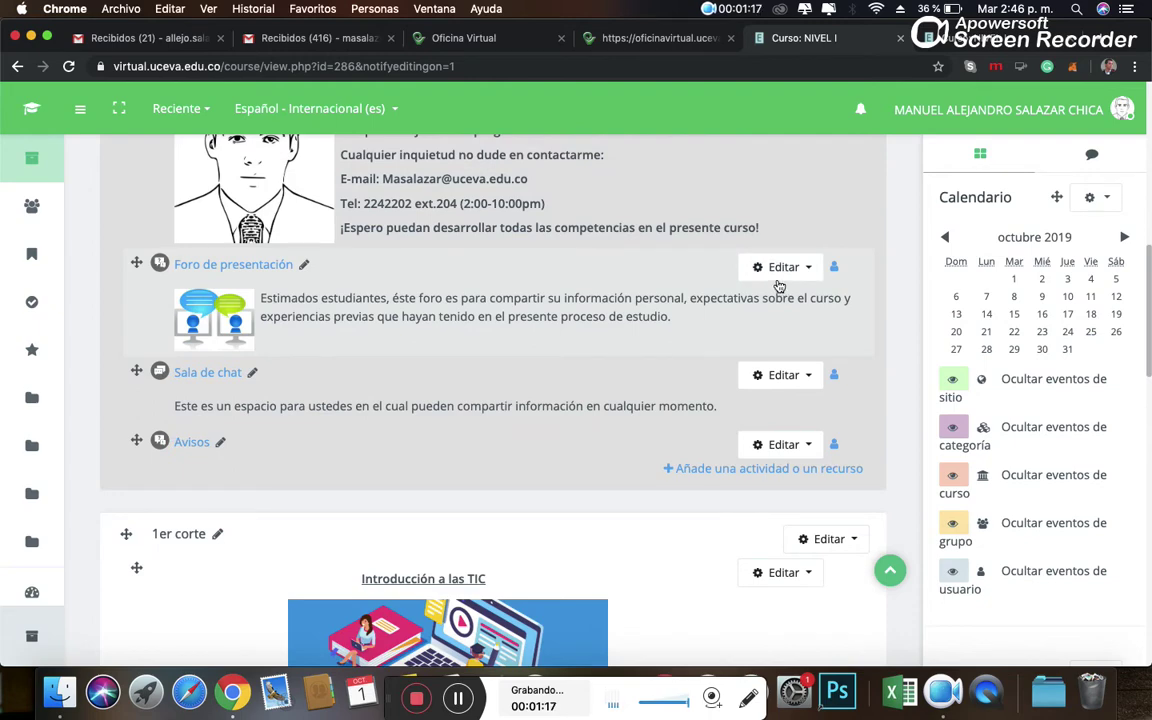
scroll(686, 316, "down", 1)
scroll(686, 316, "up", 6)
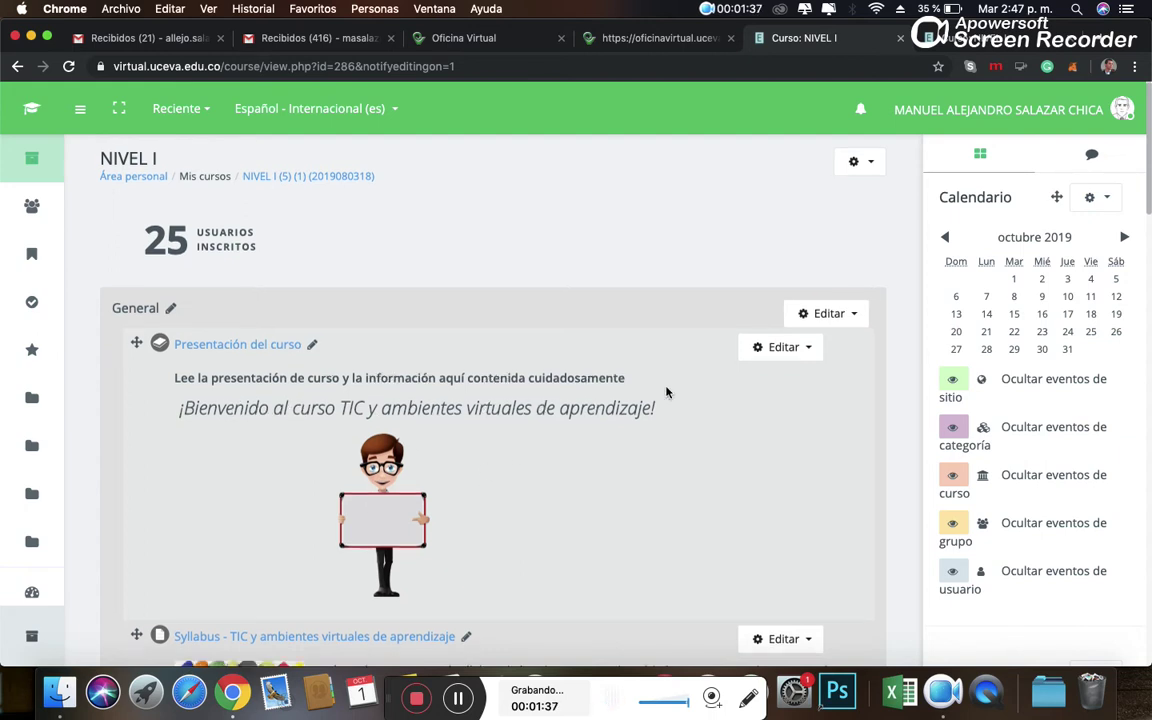
left_click(774, 354)
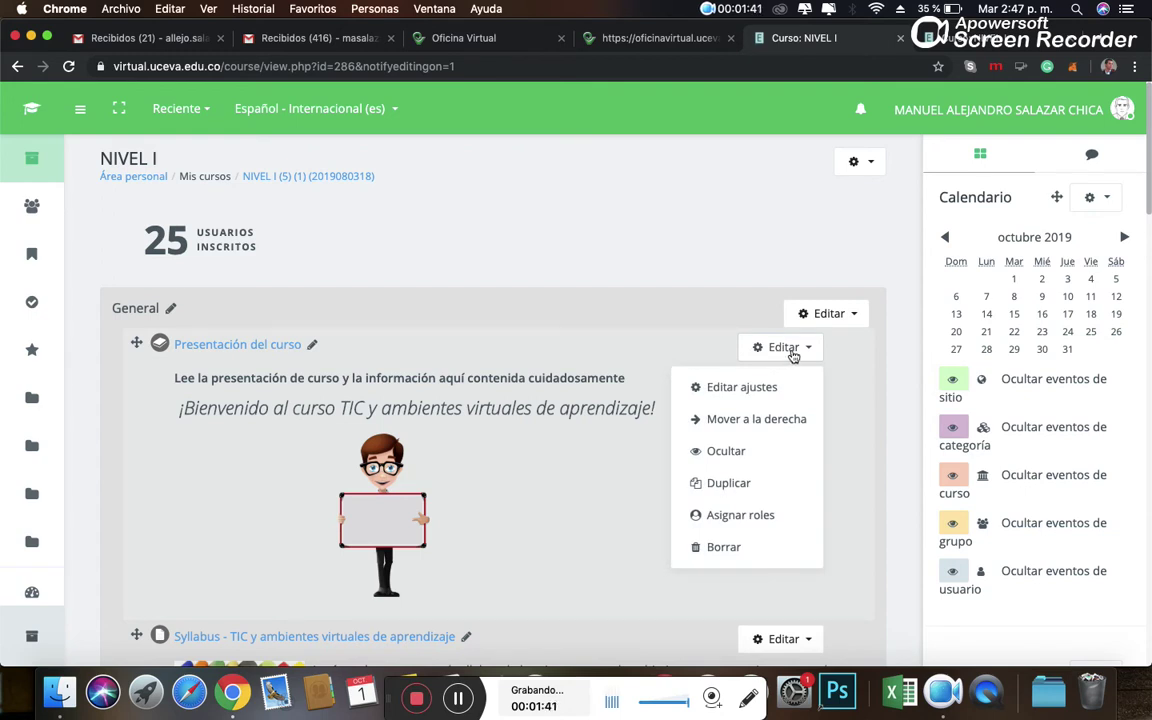
left_click(730, 393)
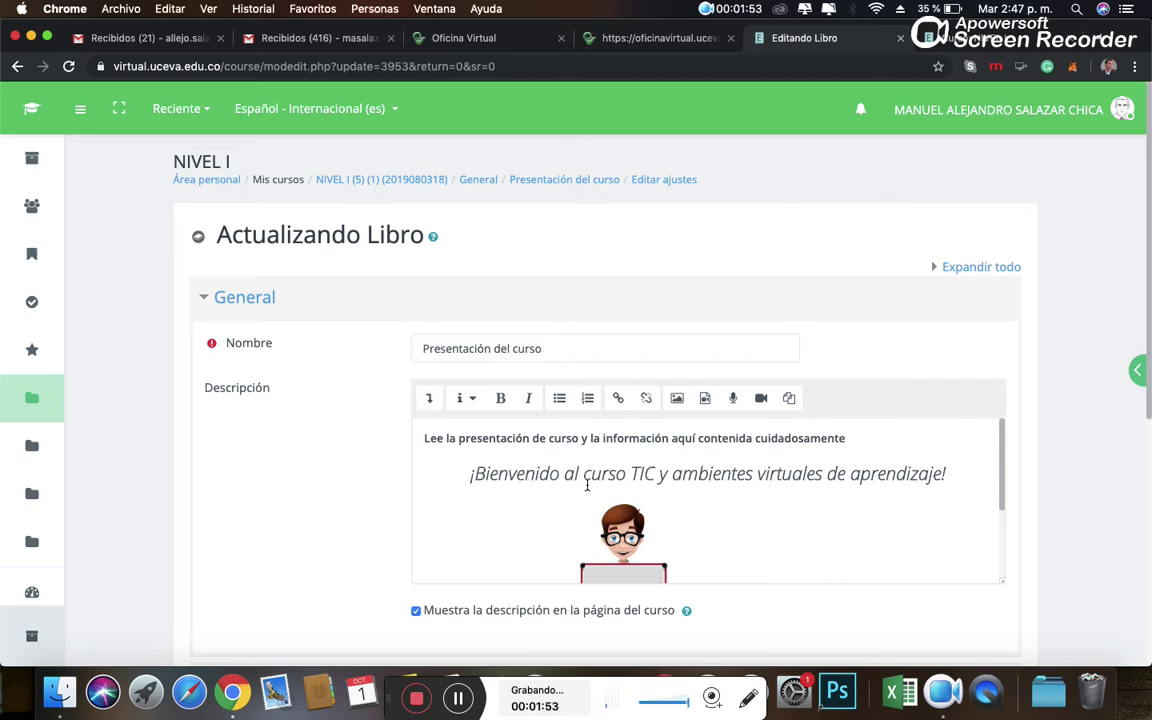
Replace the course name in the description's welcome line with a blank line of underscores, keeping "¡Bienvenido al curso" and the closing exclamation mark
left_click_drag(636, 482, 942, 476)
key("BackSpace")
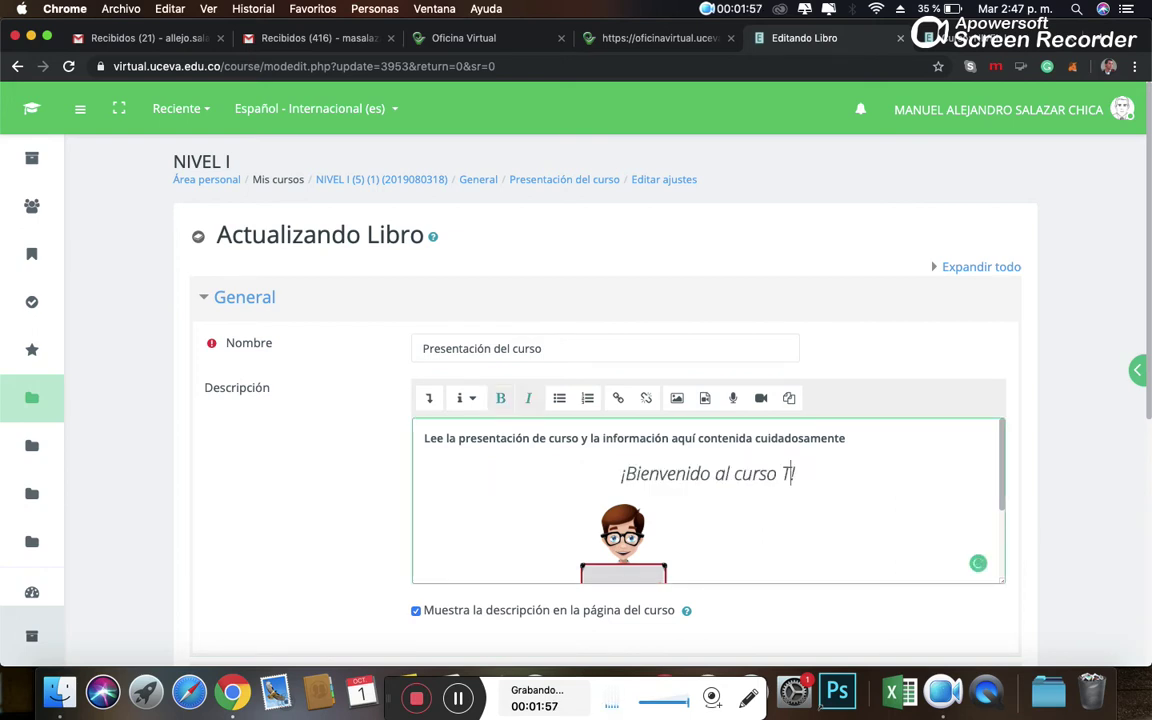
key("BackSpace")
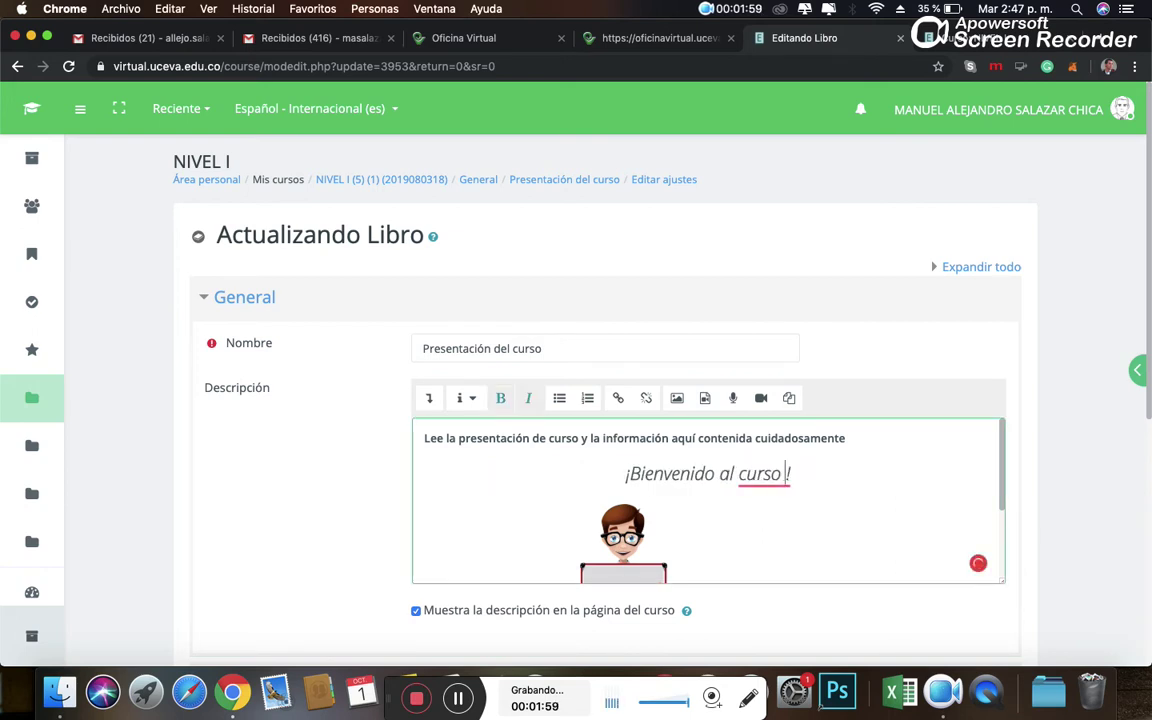
type("_______________")
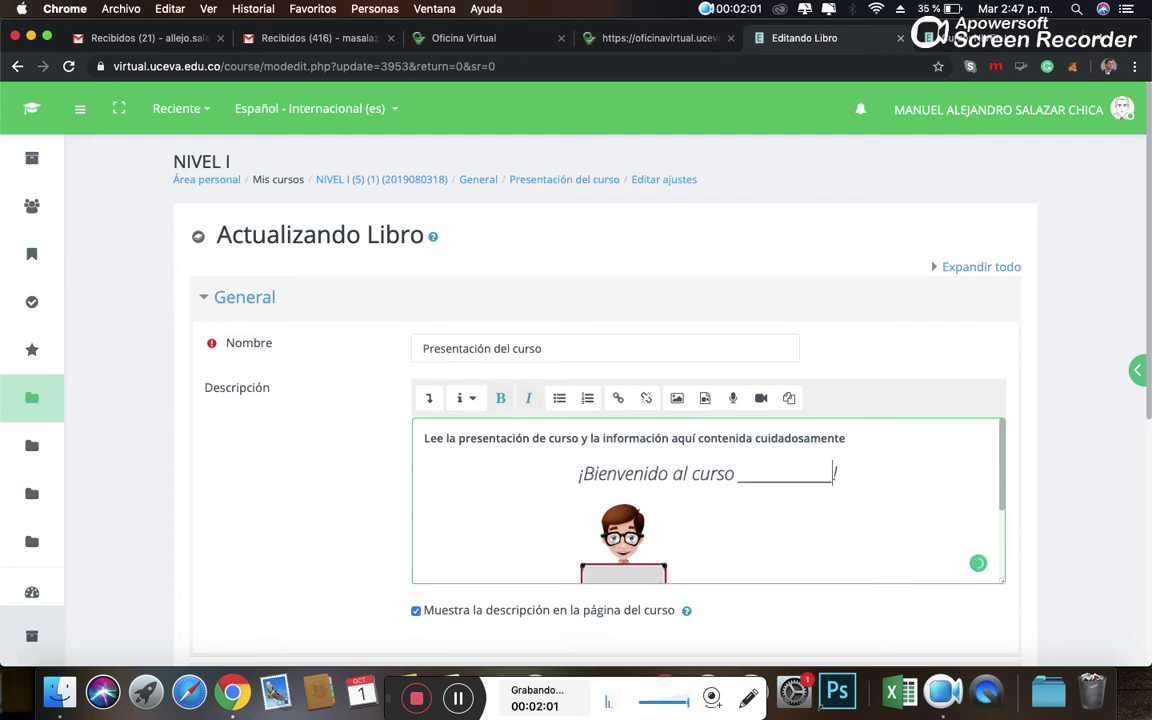
type("______")
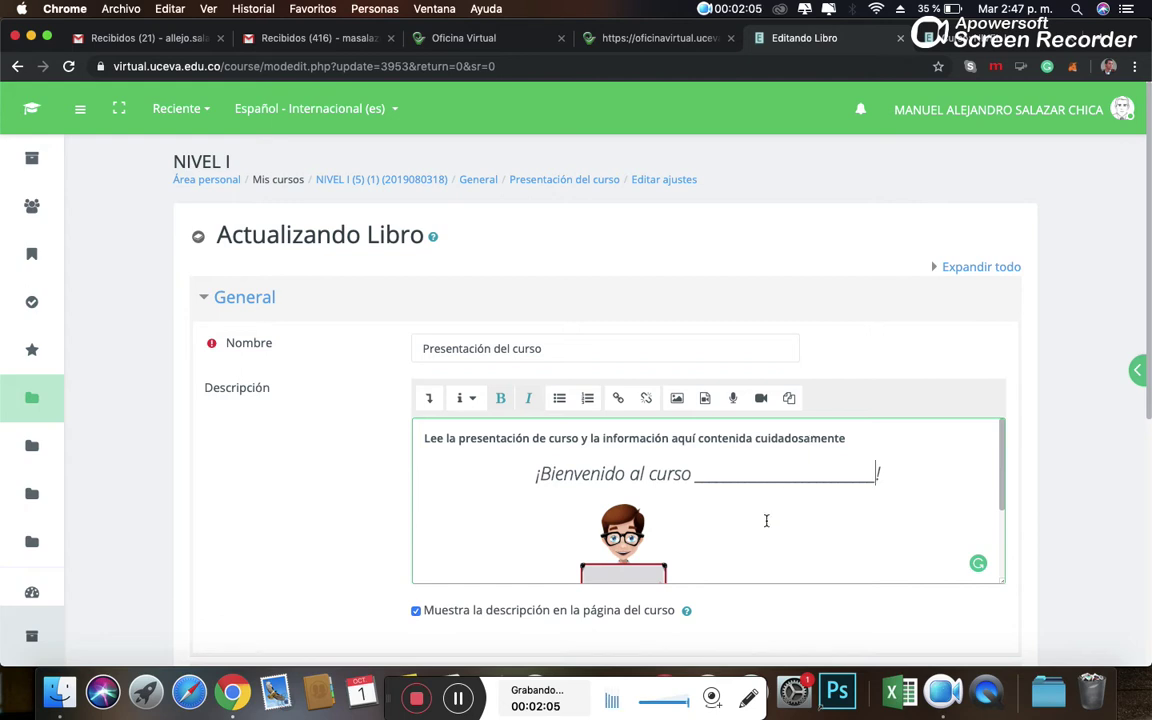
Examine the character illustration and the welcome text in the book's description
scroll(765, 520, "down", 2)
left_click(632, 485)
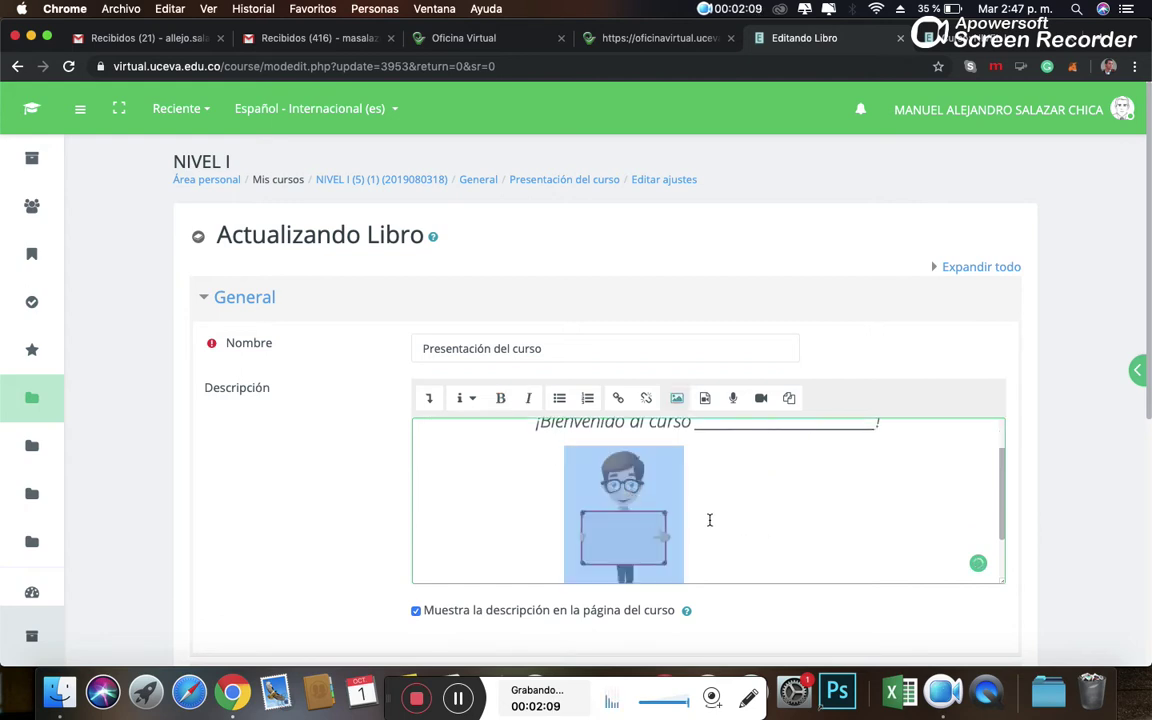
left_click(737, 501)
left_click(631, 497)
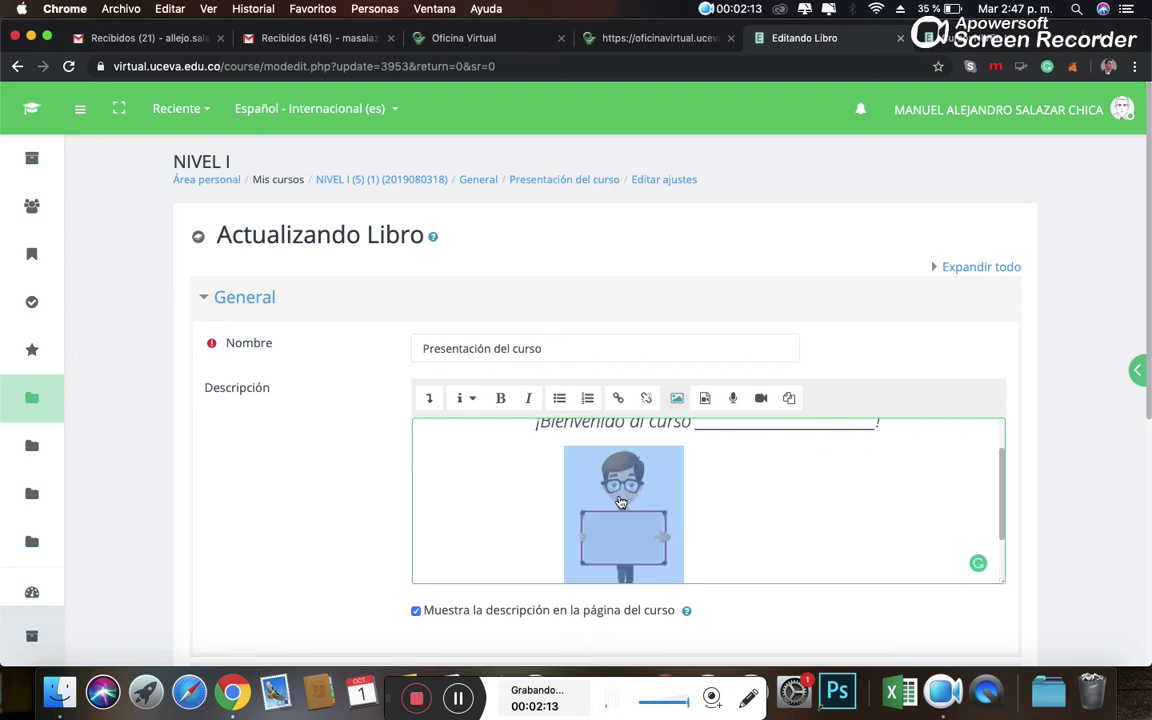
left_click(746, 492)
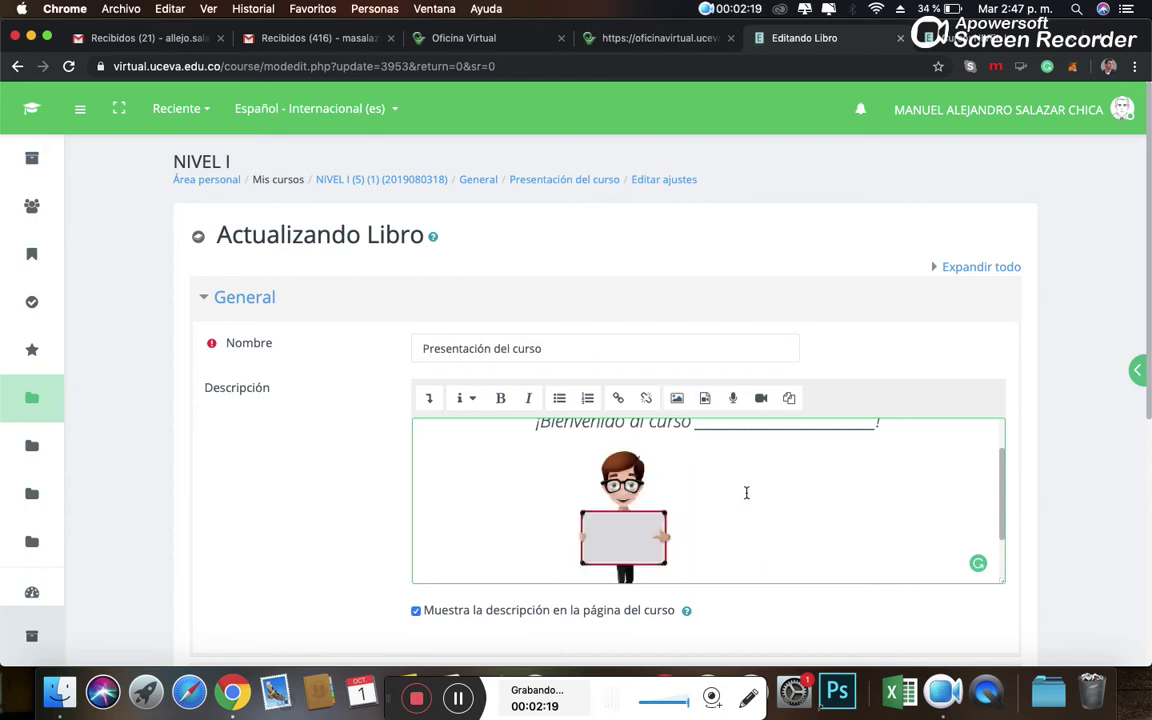
scroll(746, 492, "down", 2)
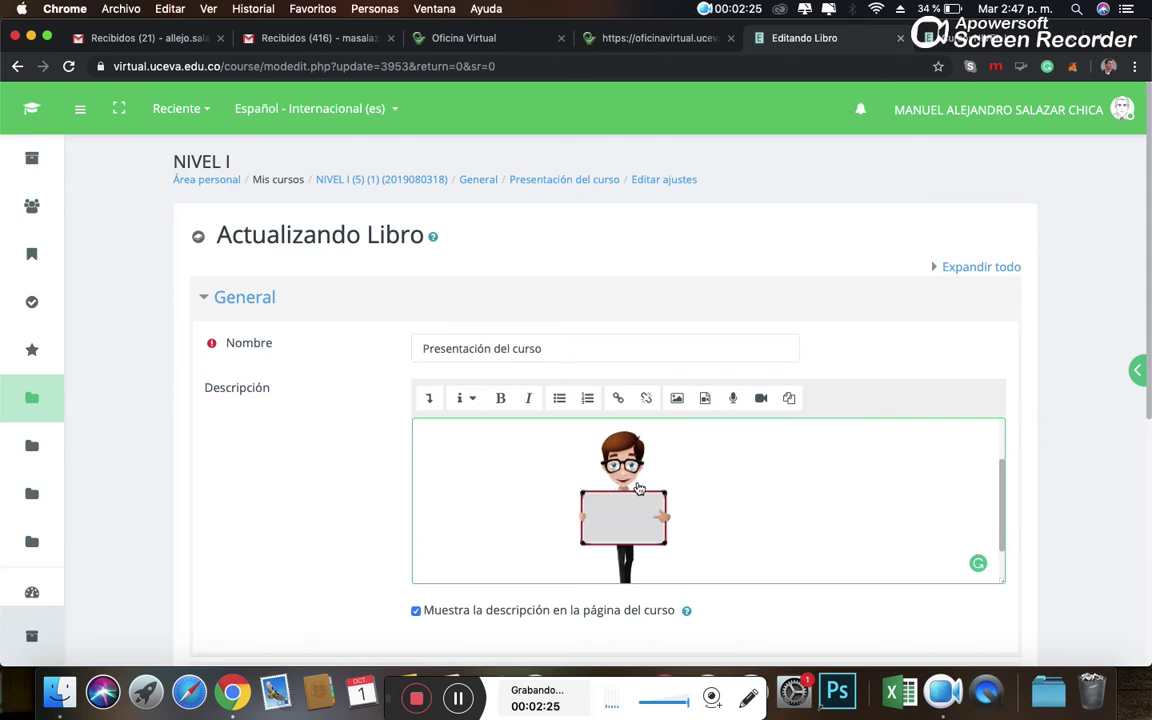
scroll(751, 501, "up", 1)
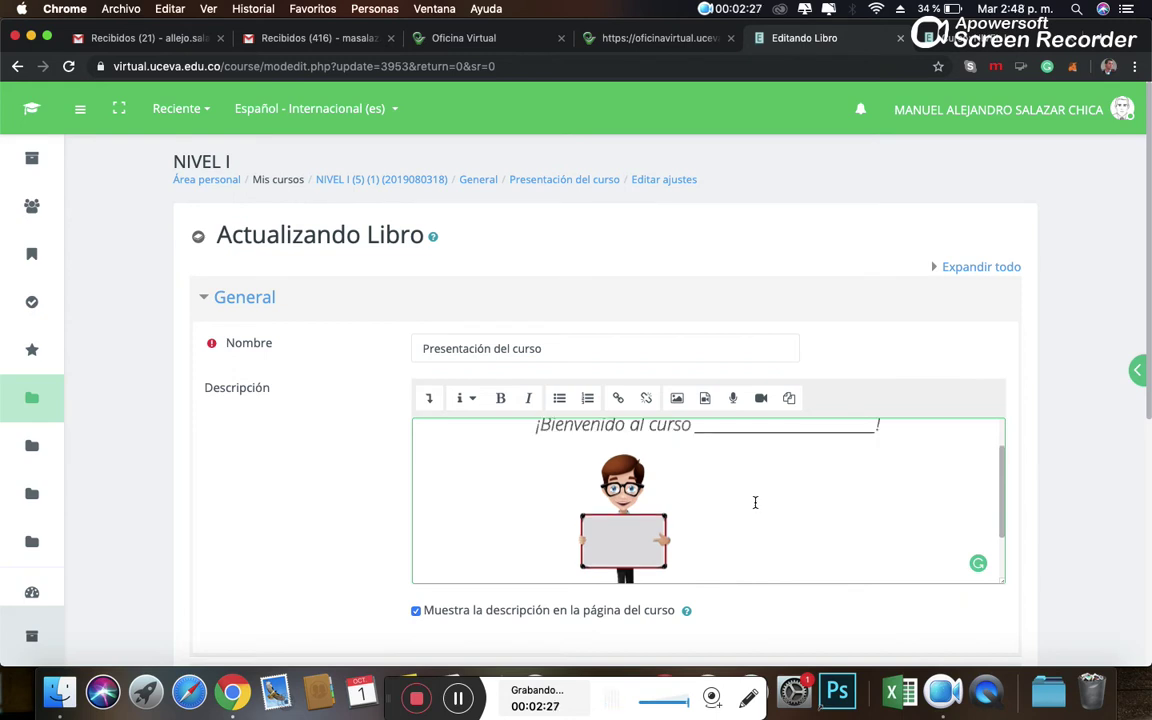
scroll(786, 488, "down", 2)
scroll(717, 495, "up", 3)
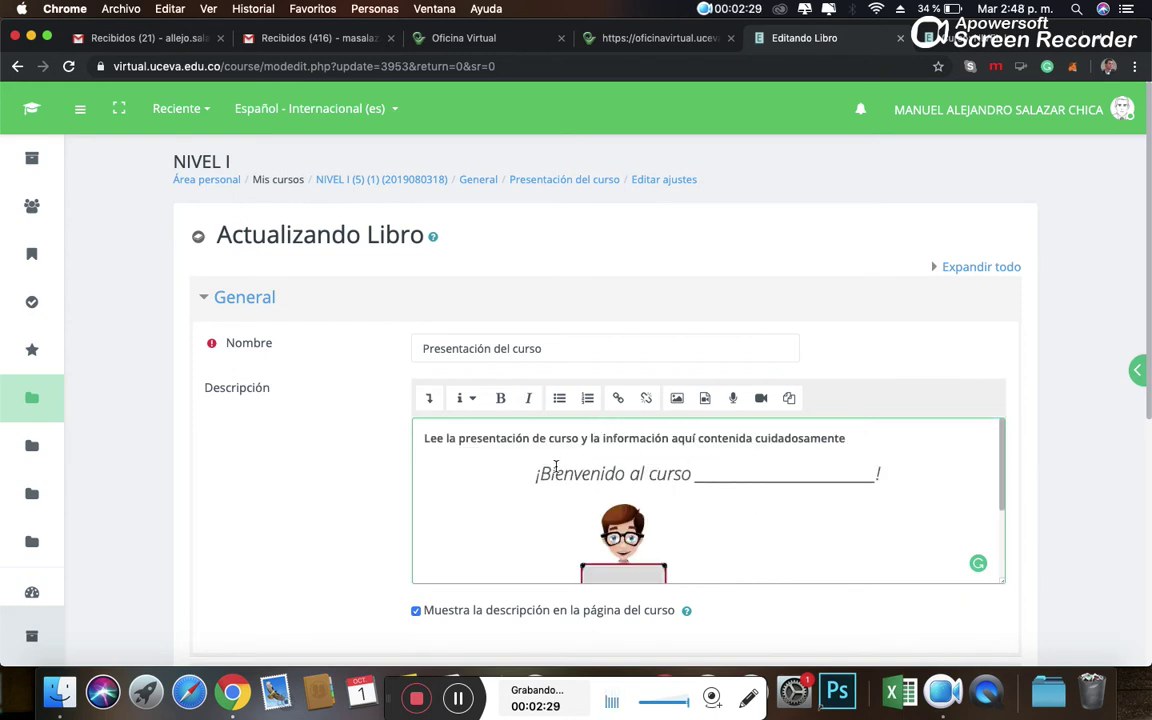
Save the book's changes, return to the course page and check the blank in the welcome line
scroll(738, 501, "down", 3)
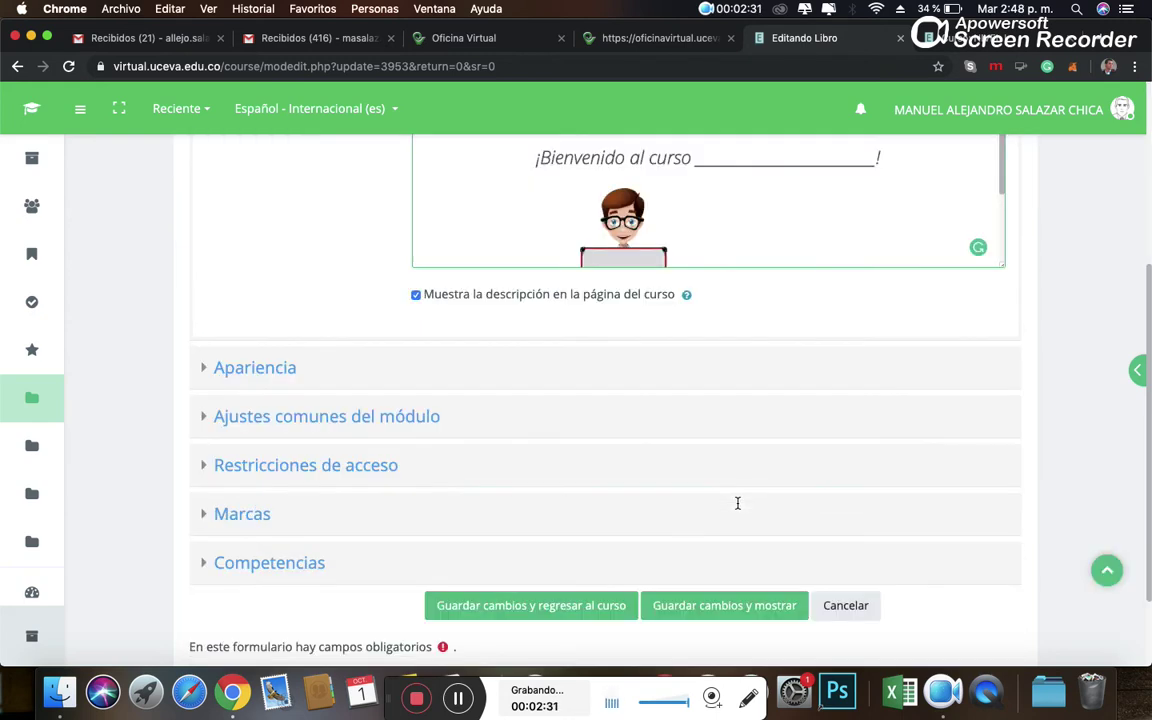
left_click(491, 606)
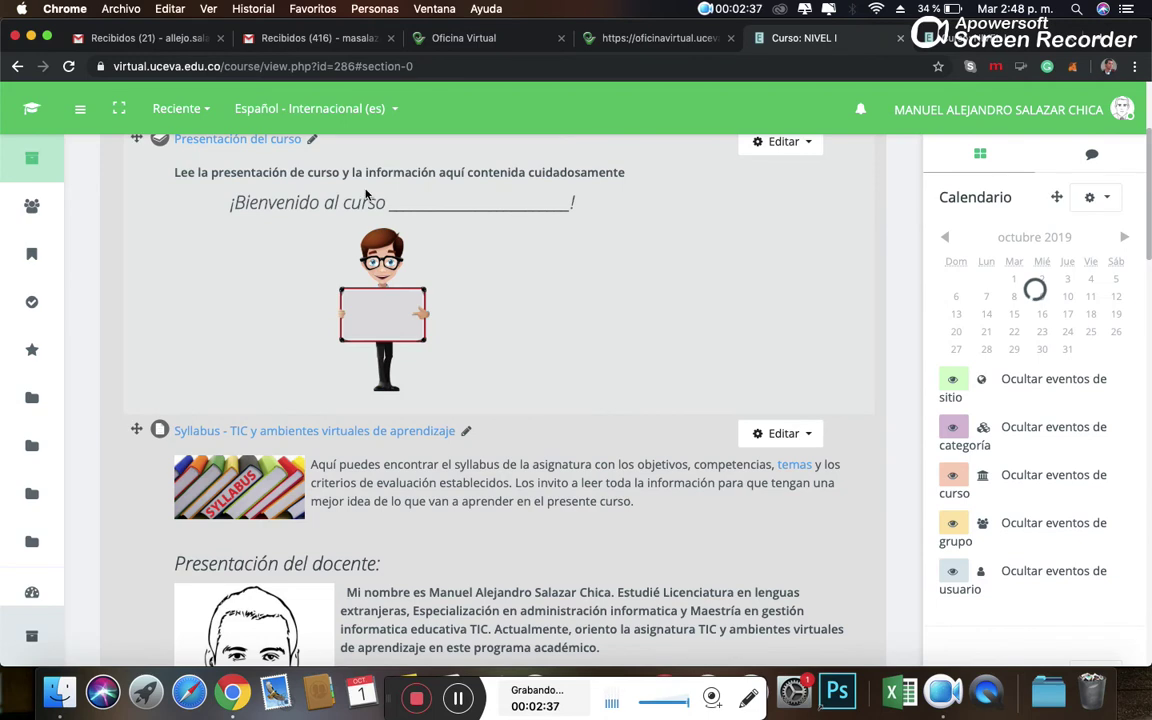
scroll(402, 213, "down", 3)
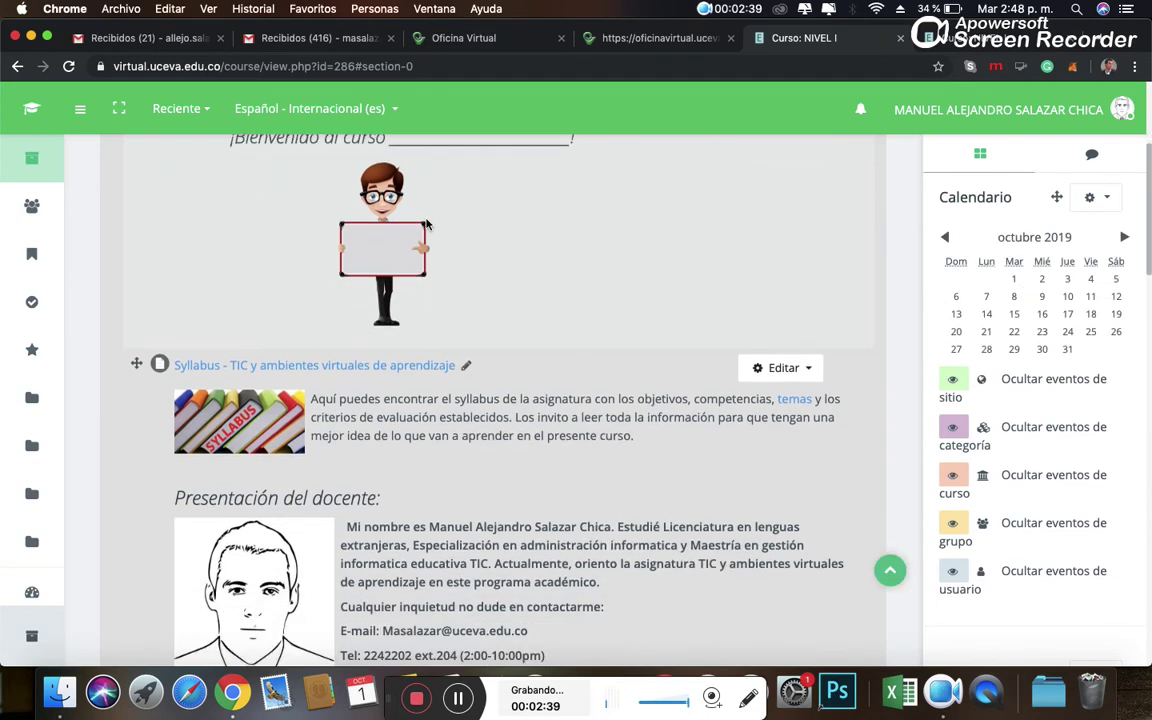
scroll(420, 225, "up", 5)
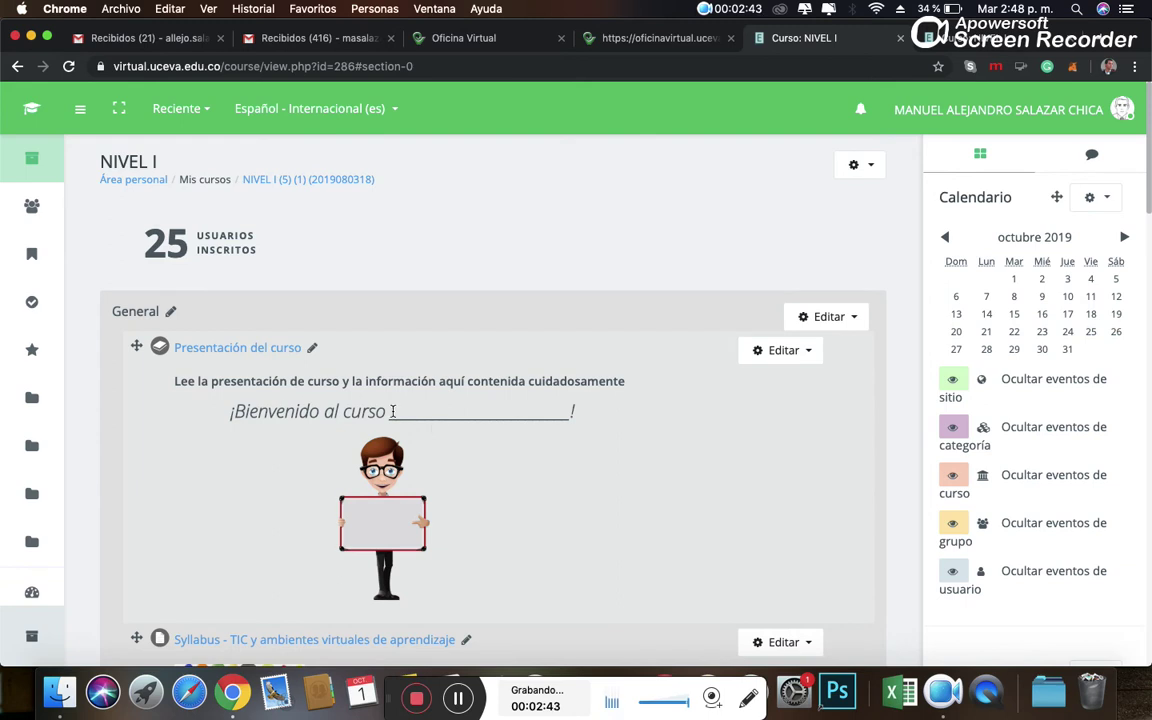
left_click_drag(397, 414, 652, 418)
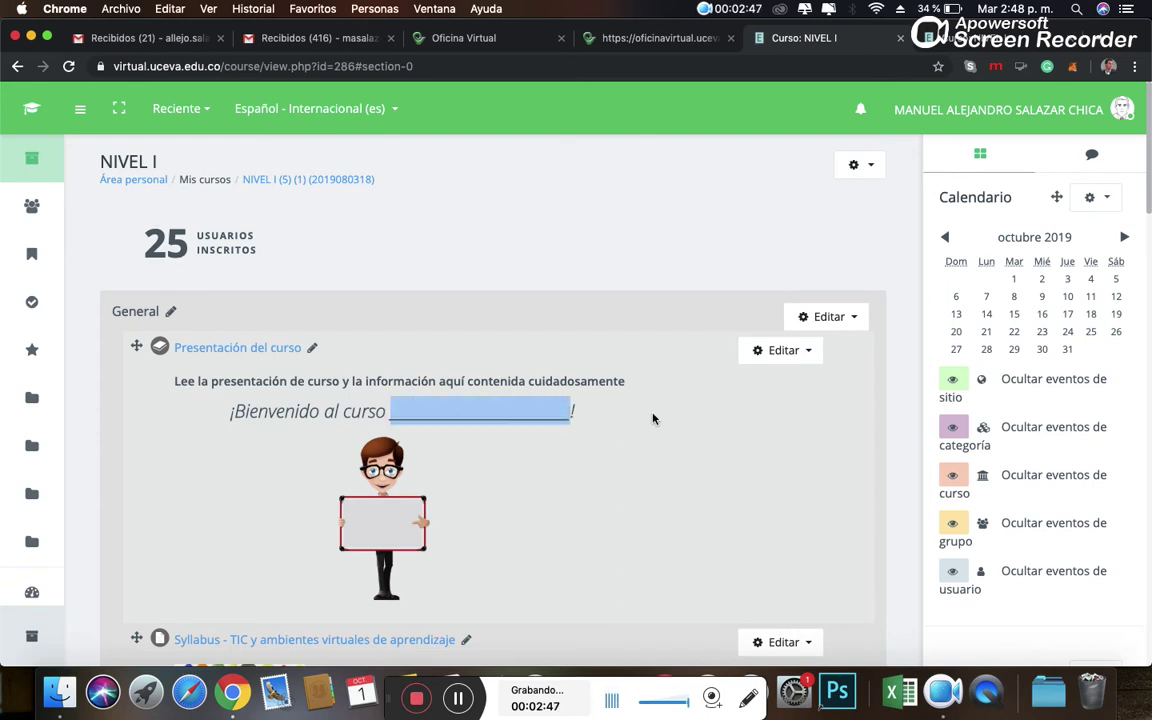
Open the settings of the Syllabus - TIC y ambientes virtuales de aprendizaje file in the General section
scroll(652, 418, "down", 2)
scroll(660, 380, "down", 5)
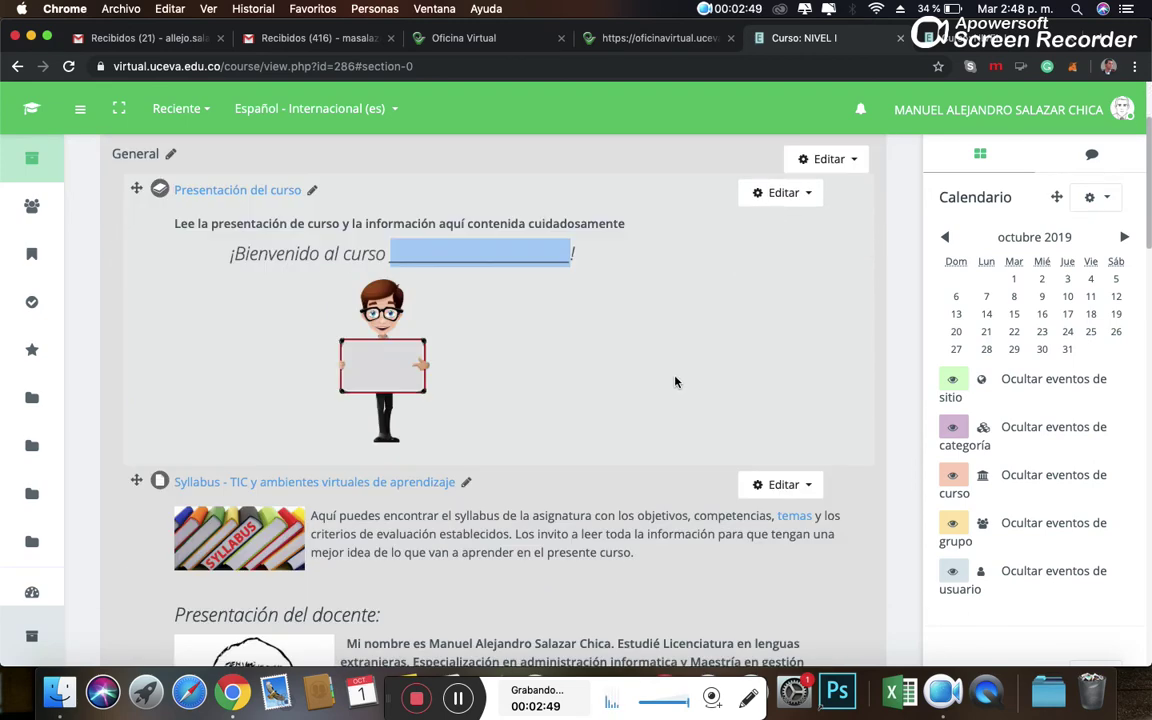
scroll(665, 378, "down", 4)
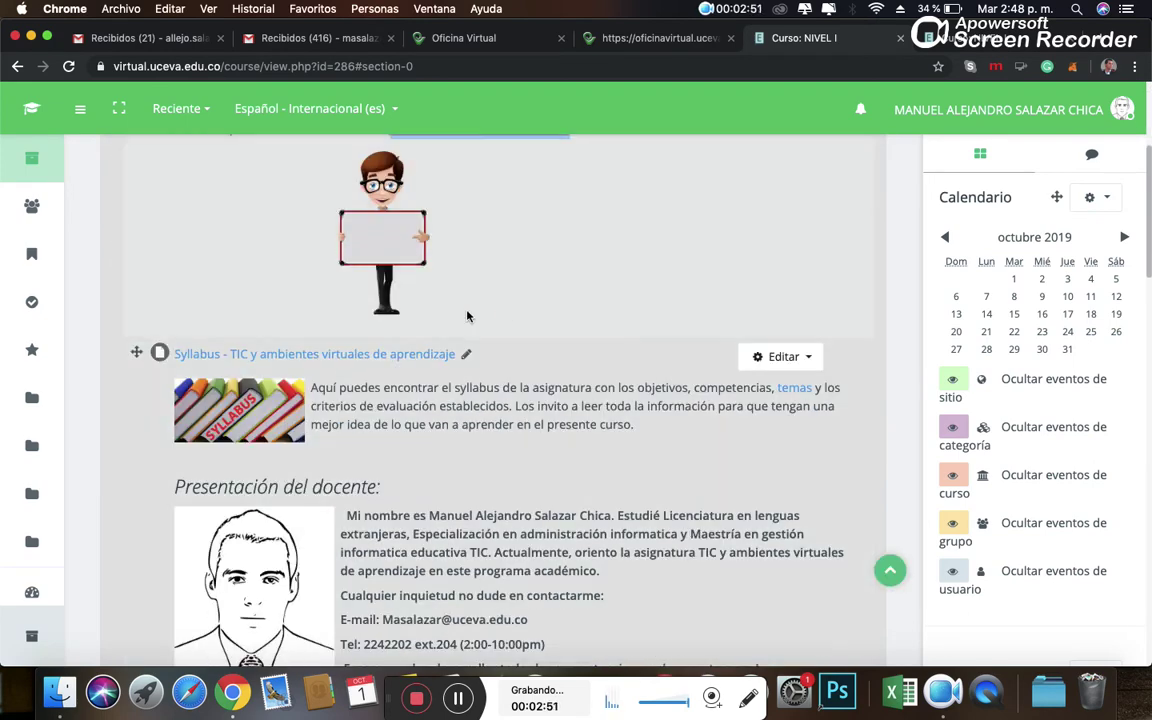
scroll(568, 314, "down", 3)
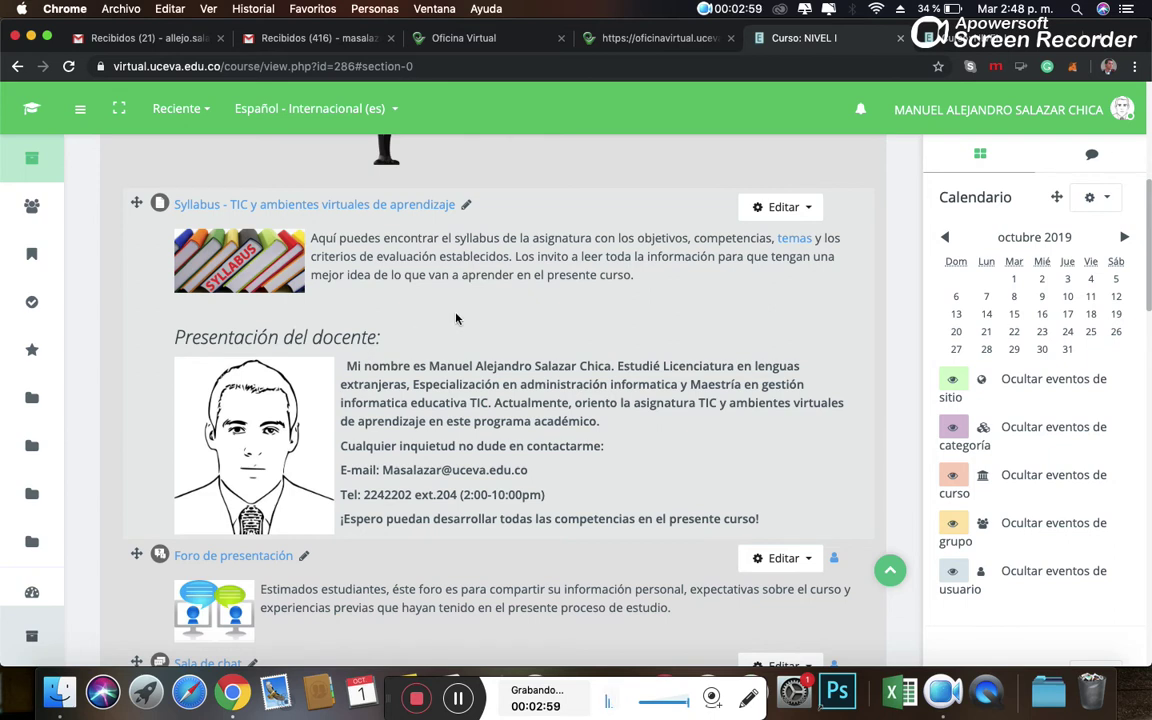
left_click(806, 207)
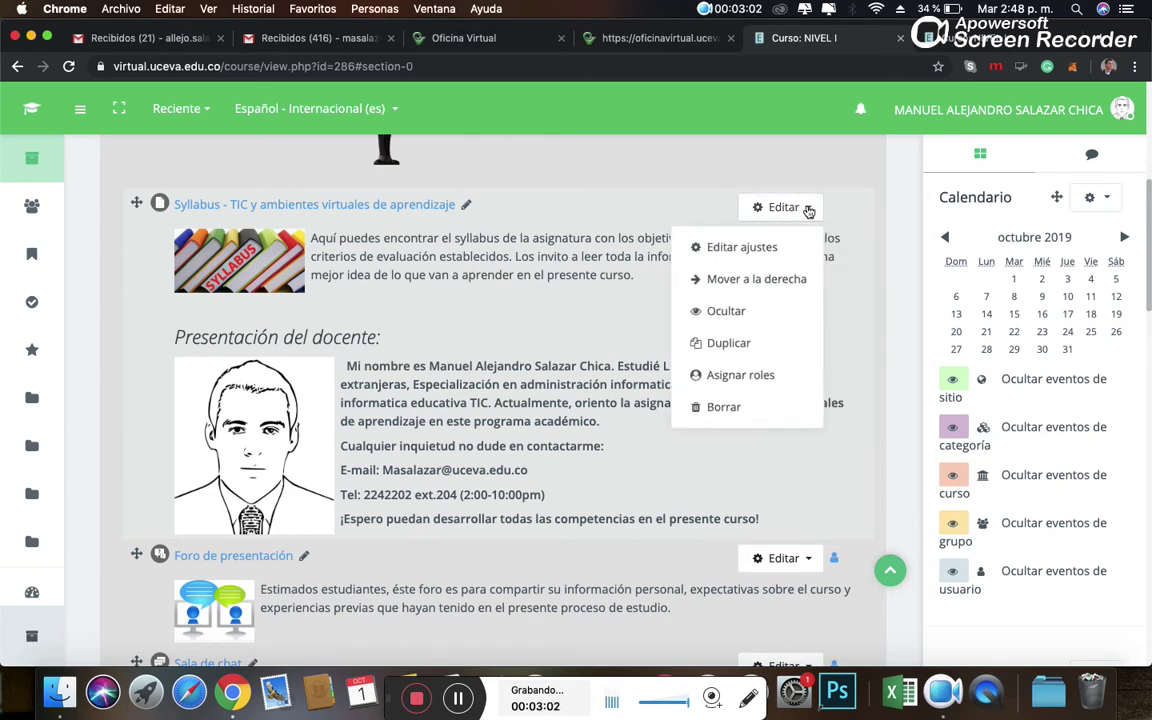
left_click(764, 247)
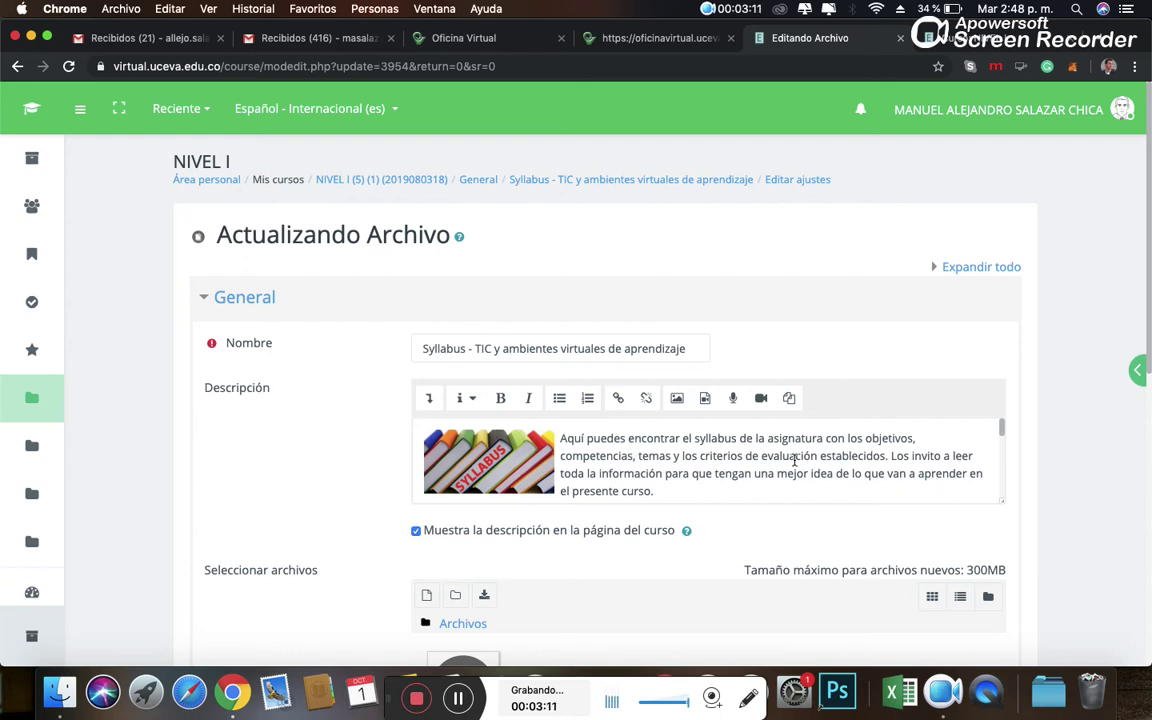
Delete the teacher's portrait from the teacher presentation in the syllabus file's description
scroll(667, 475, "down", 5)
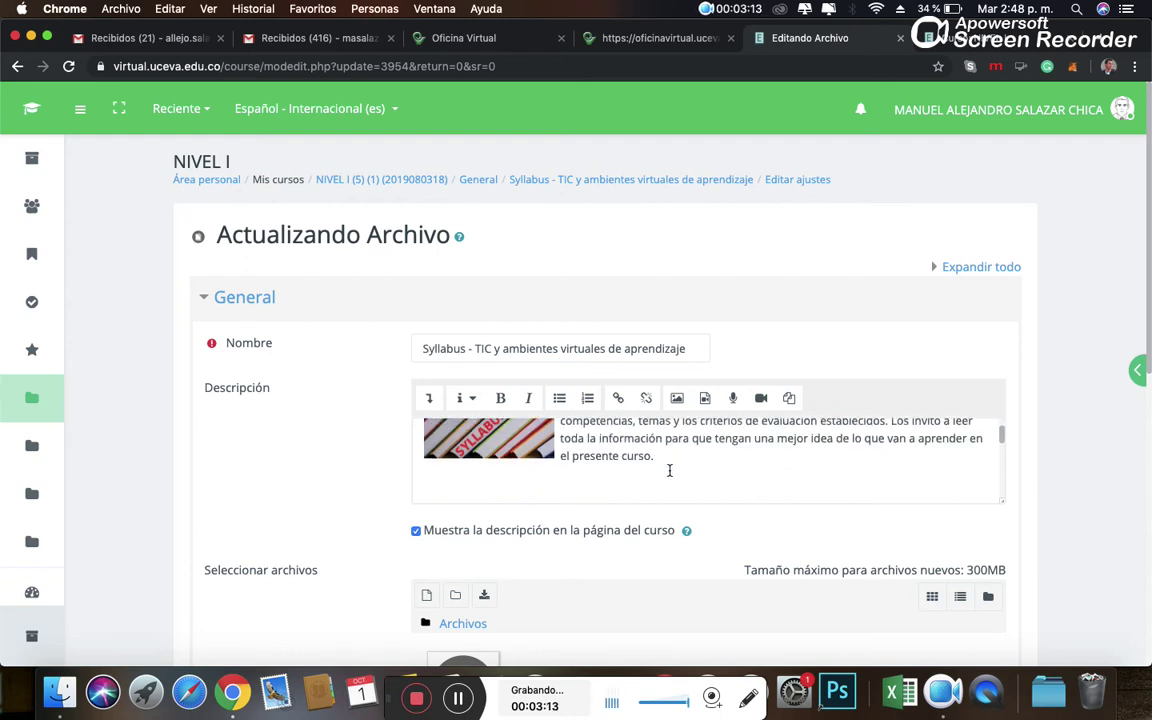
scroll(669, 468, "down", 2)
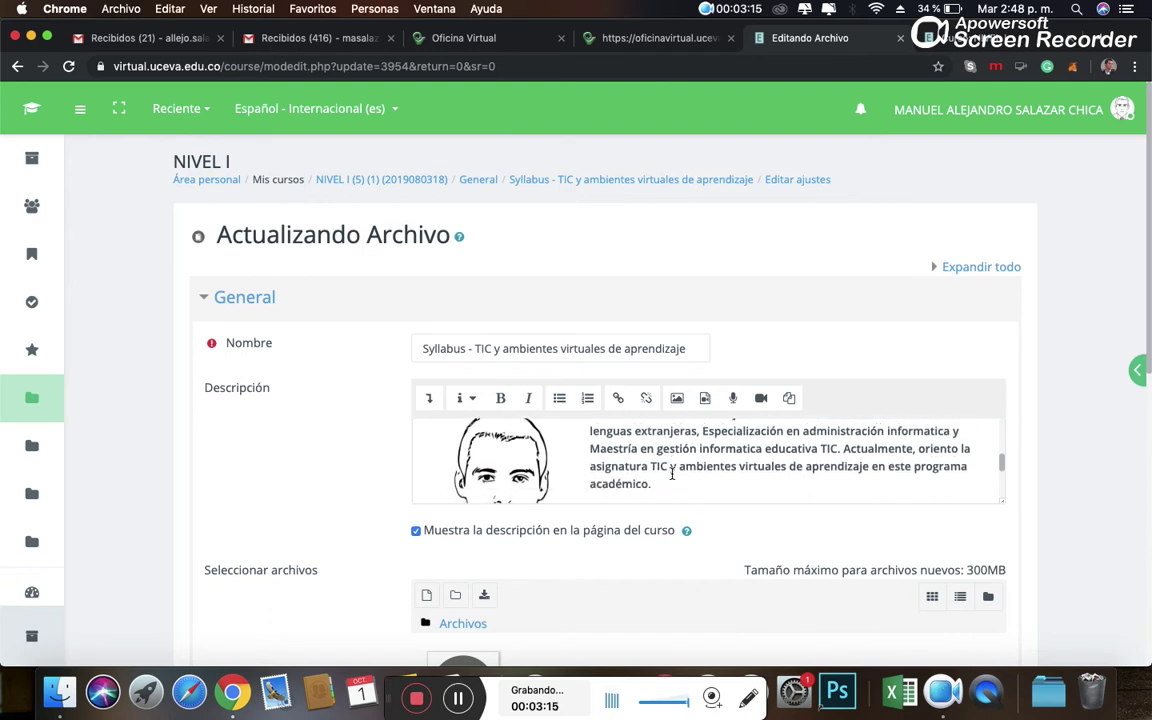
scroll(658, 478, "up", 2)
scroll(630, 478, "up", 1)
scroll(570, 479, "down", 1)
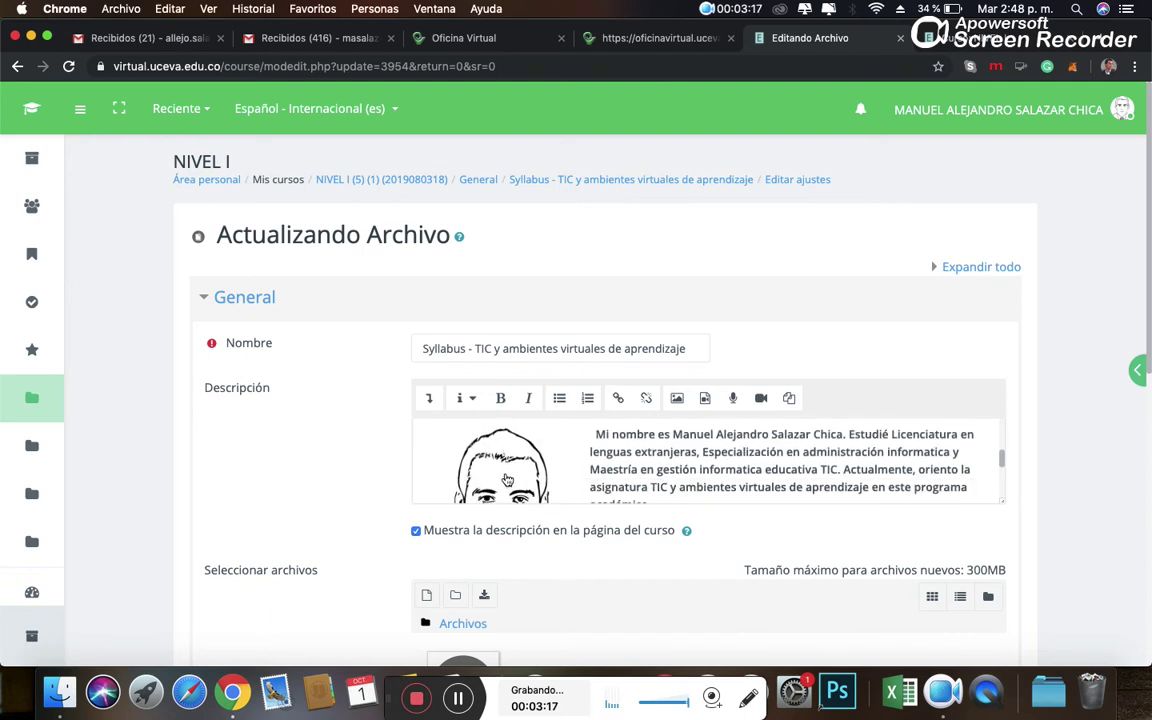
scroll(524, 479, "down", 1)
left_click(507, 467)
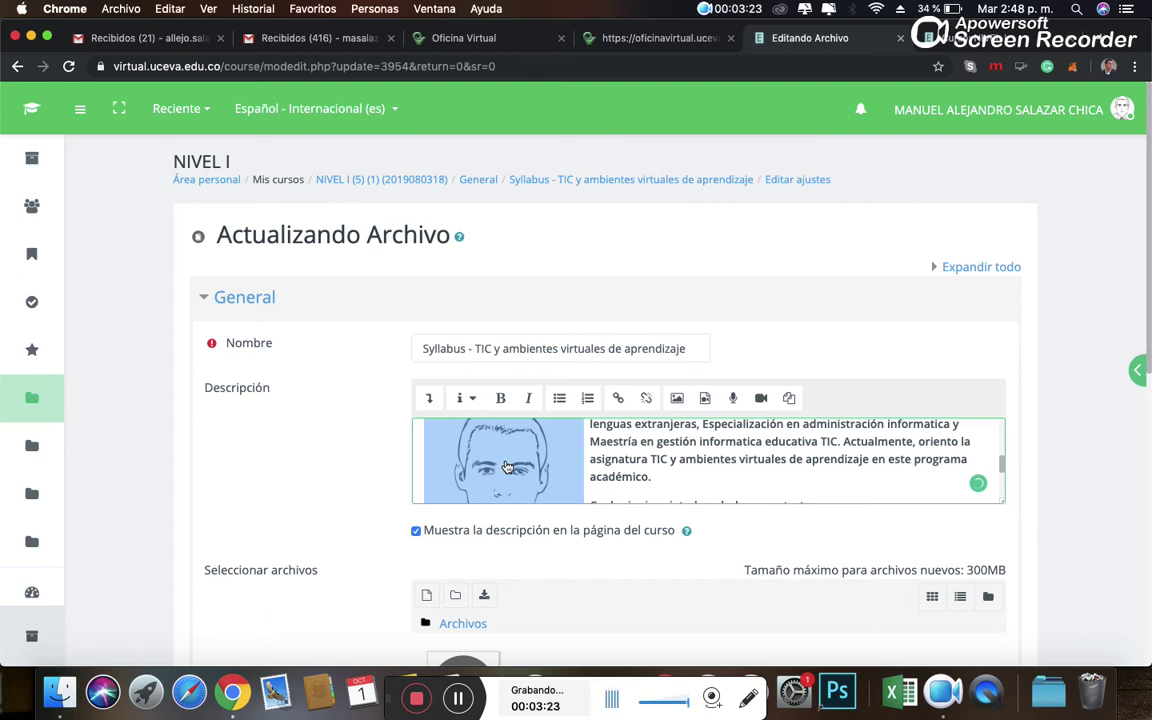
key("BackSpace")
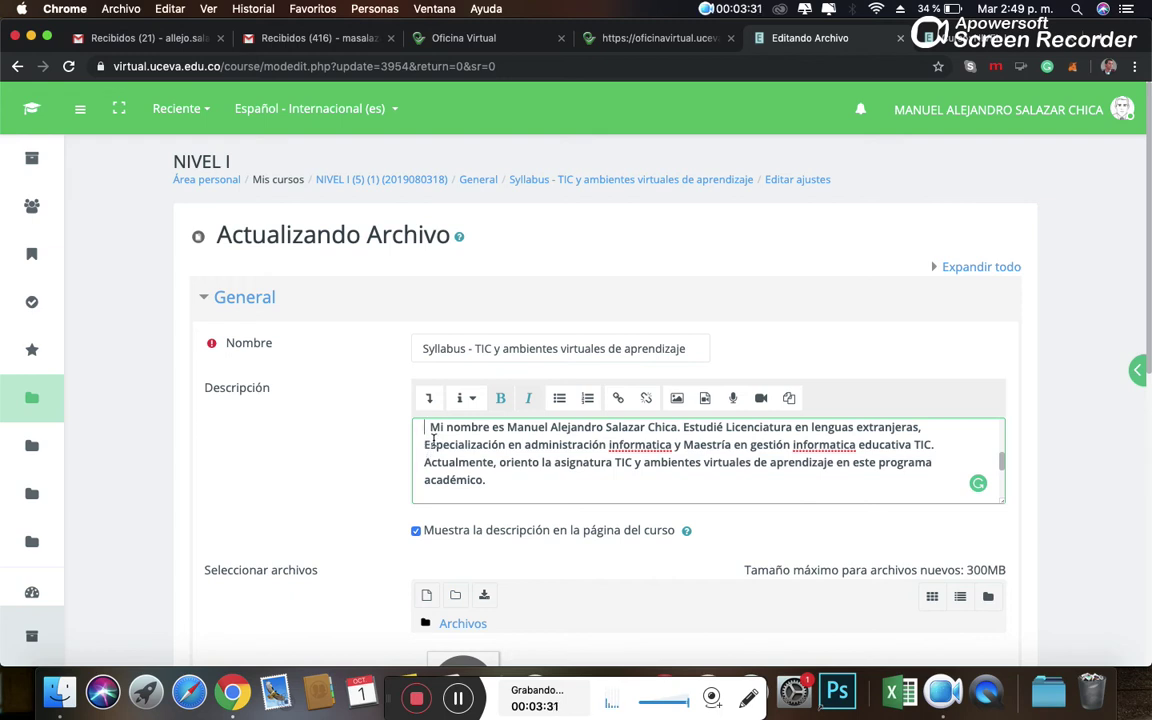
left_click(488, 479)
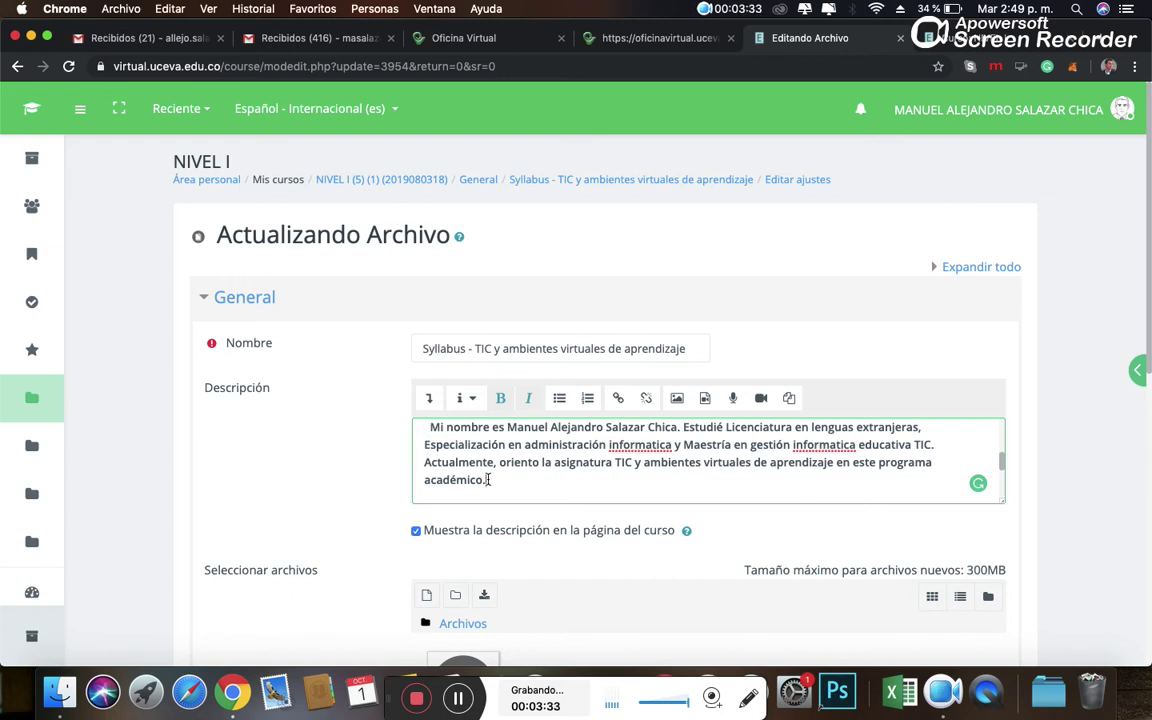
key("shift+Up")
key("shift+Up")
key("shift+Up")
key("shift+Up")
key("shift+Up")
scroll(699, 450, "down", 2)
scroll(699, 450, "up", 2)
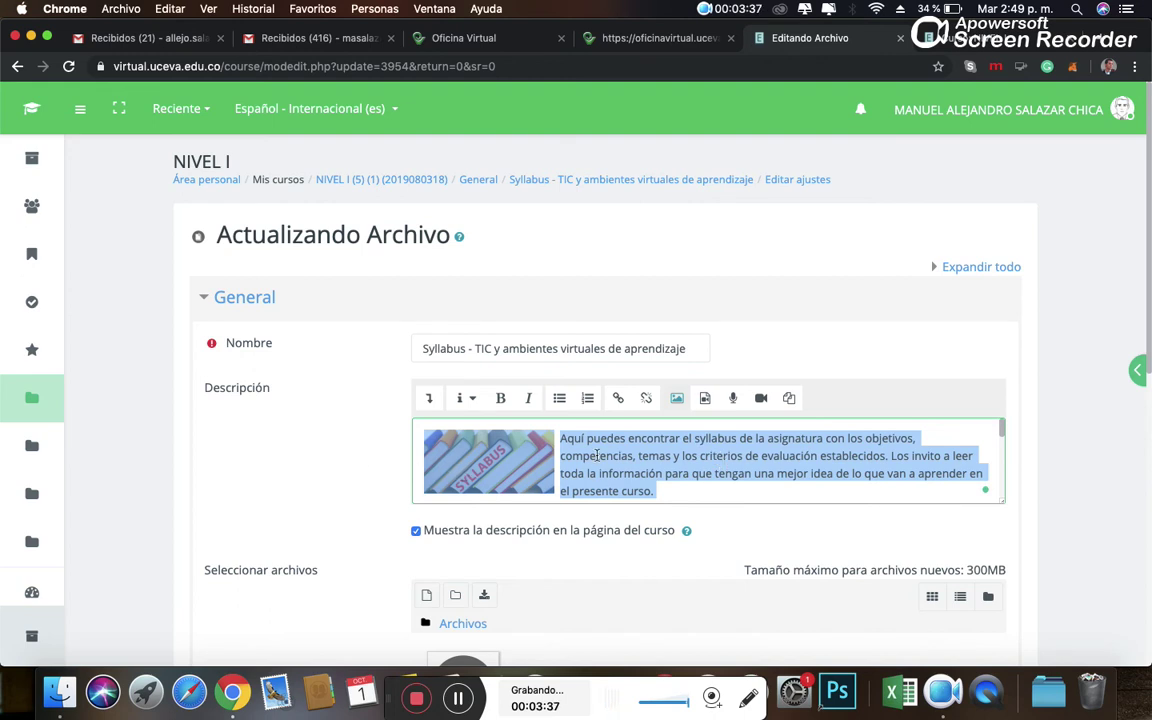
Save the syllabus file's changes, return to the course page and check the teacher presentation without the portrait
scroll(386, 466, "down", 10)
left_click(492, 535)
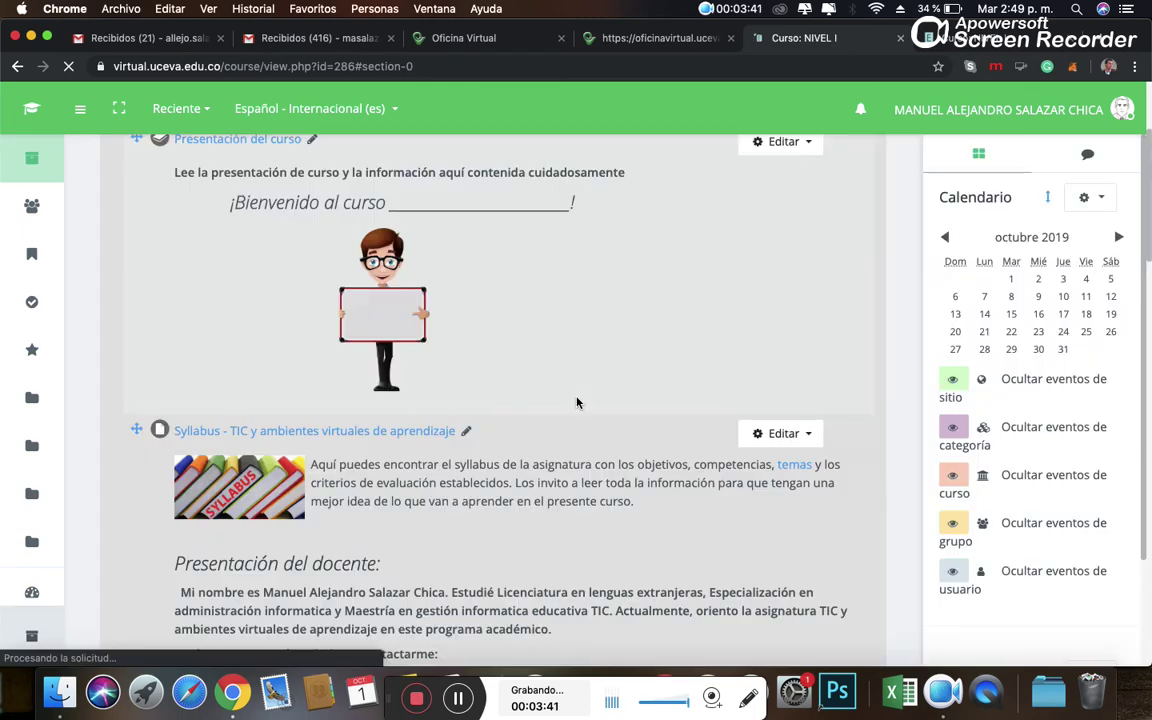
scroll(454, 362, "down", 5)
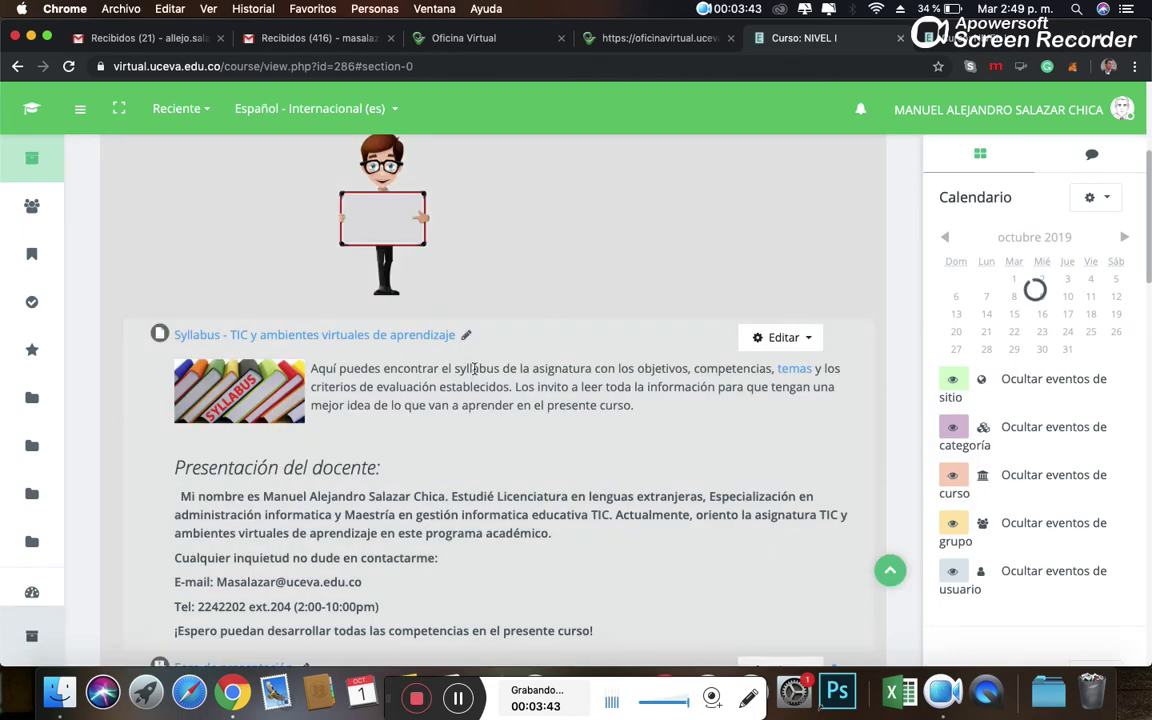
scroll(226, 342, "up", 5)
scroll(216, 410, "down", 3)
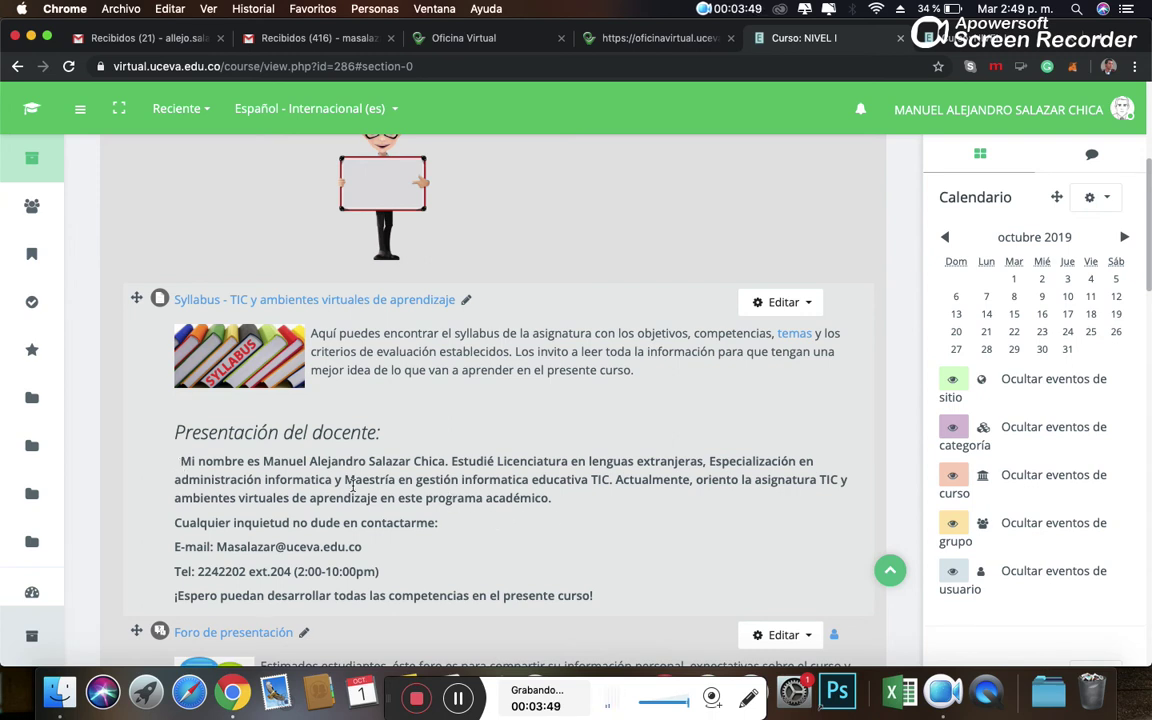
scroll(474, 460, "down", 3)
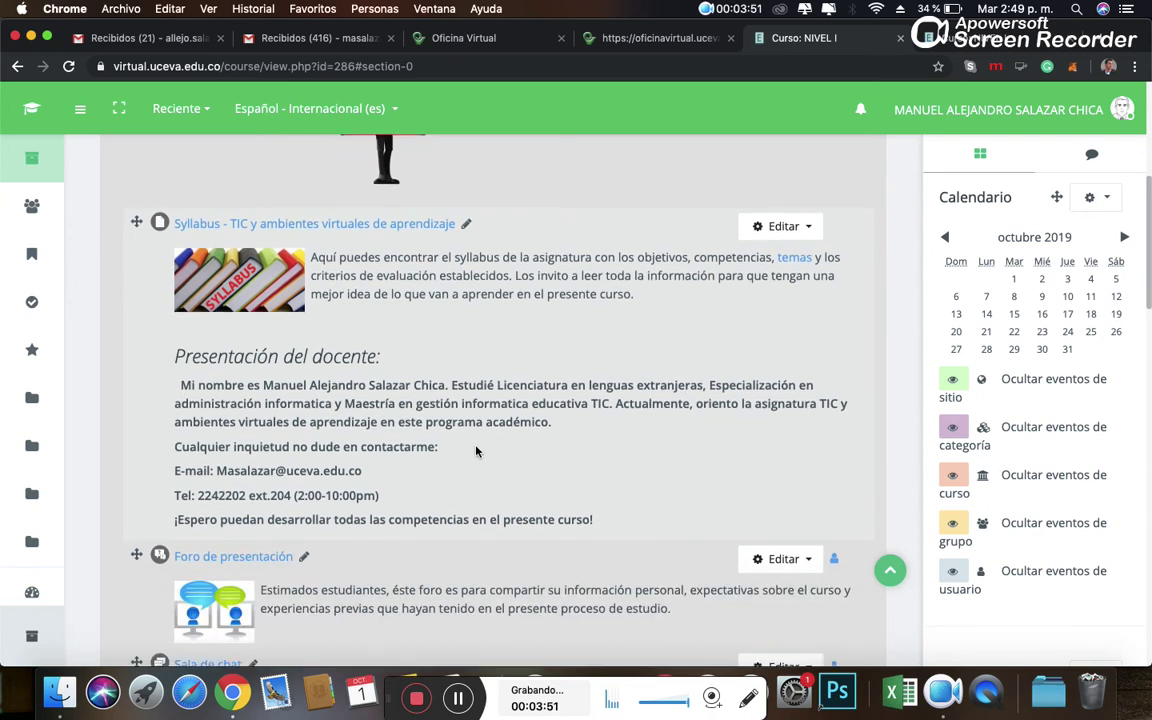
Open the settings of the Introducción a las TIC label in the 1er corte section
scroll(481, 405, "down", 8)
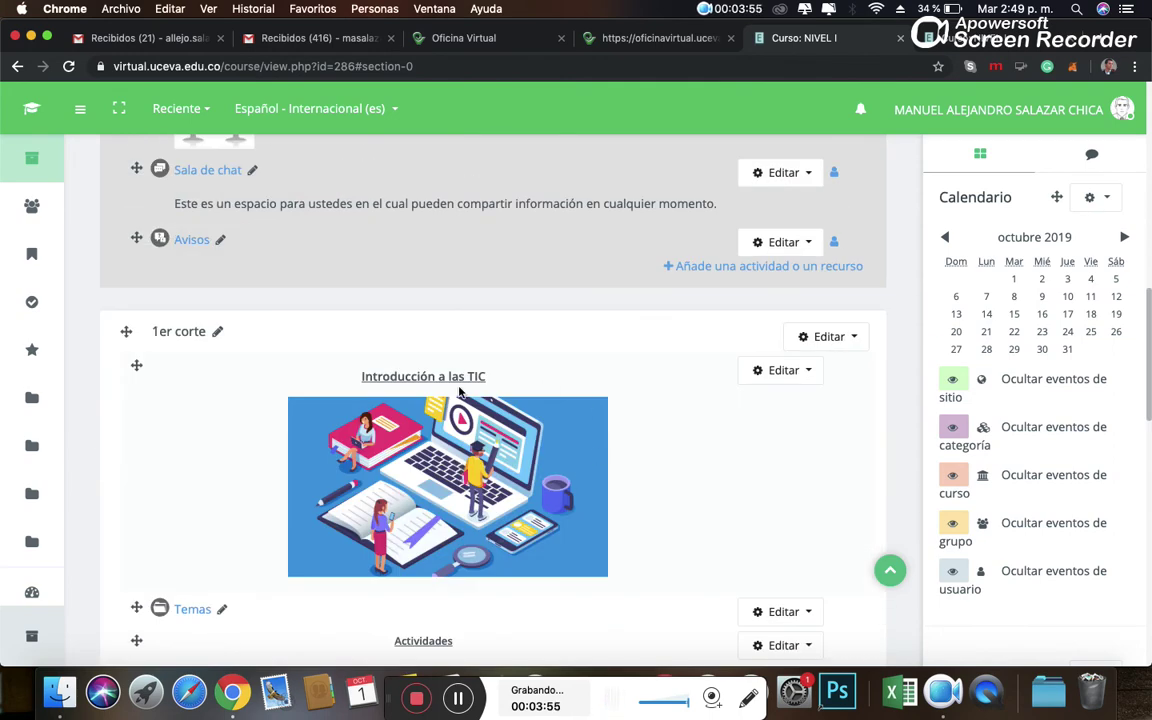
left_click(787, 372)
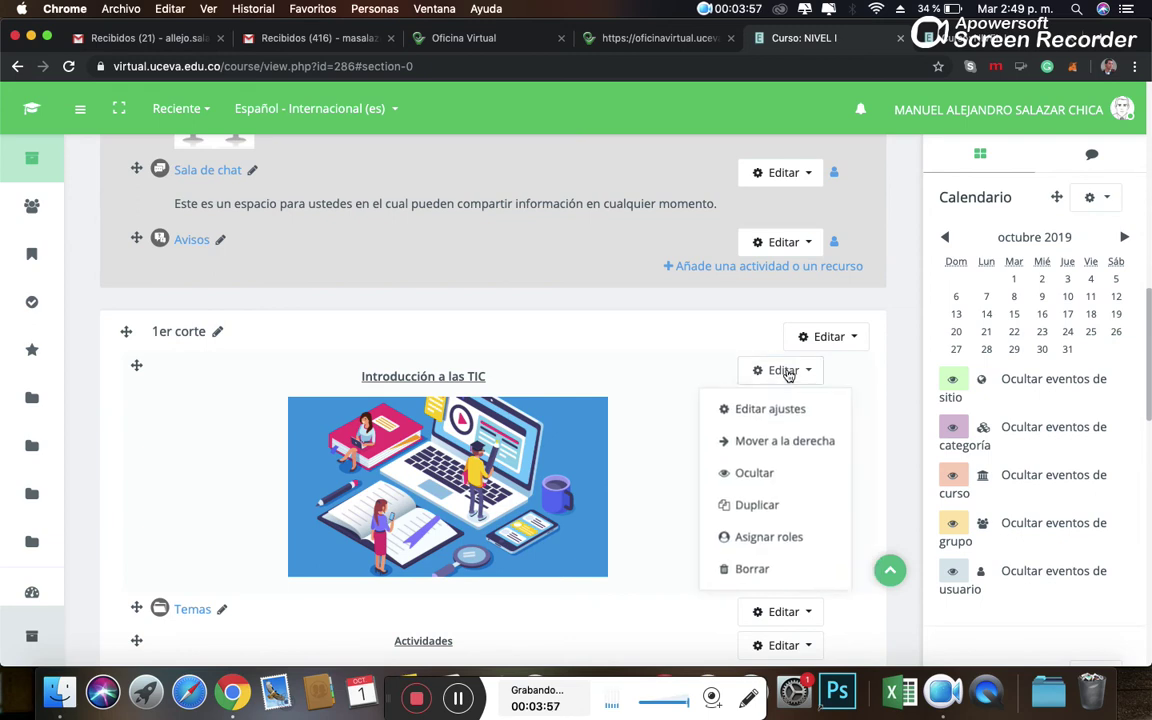
left_click(542, 337)
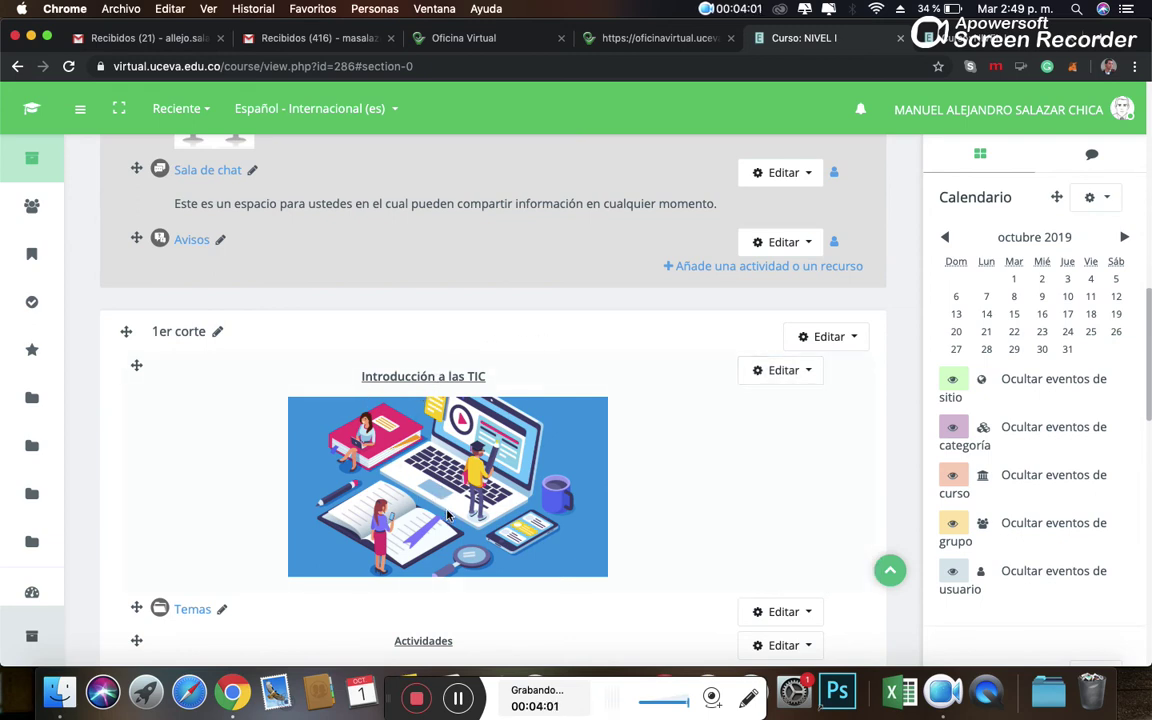
left_click(779, 373)
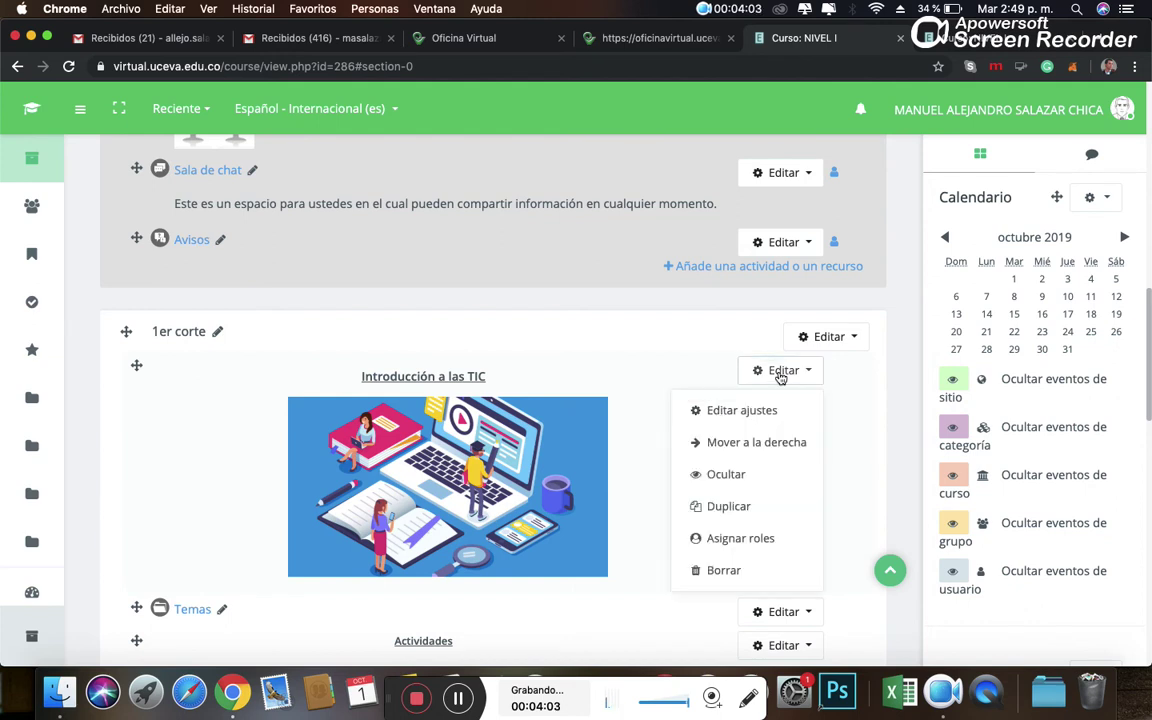
left_click(745, 410)
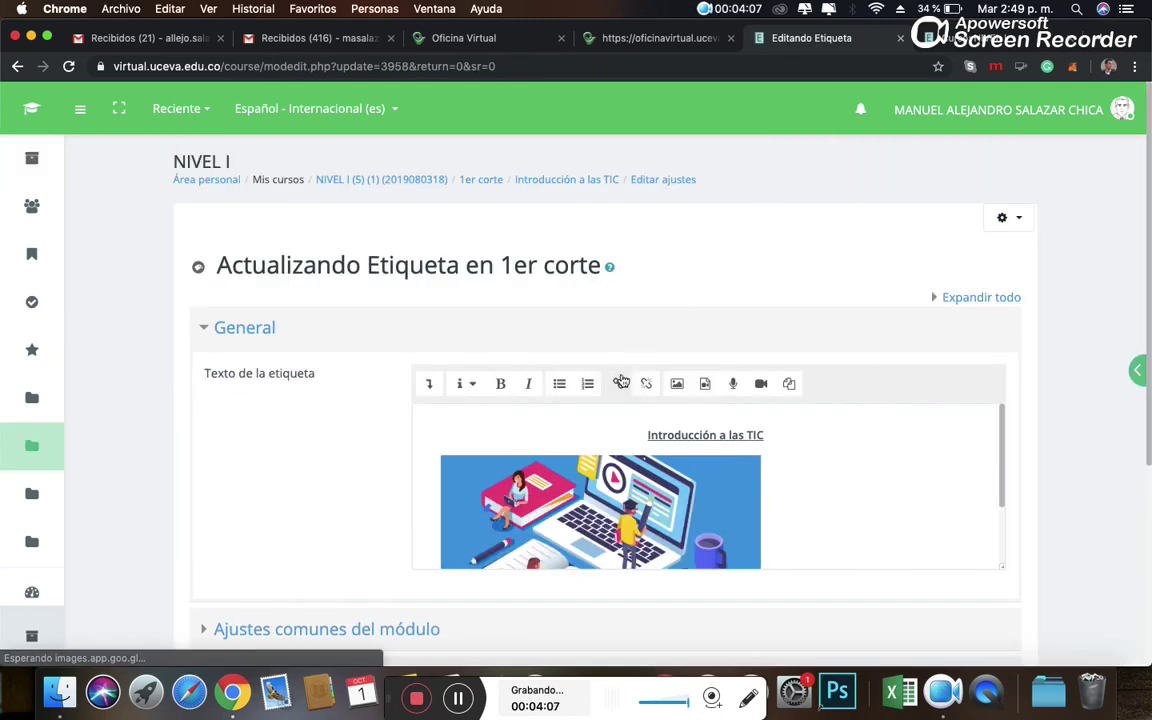
Replace the label's heading with "Analisis del discurso"
left_click_drag(774, 435, 656, 437)
key("BackSpace")
key("BackSpace")
key("BackSpace")
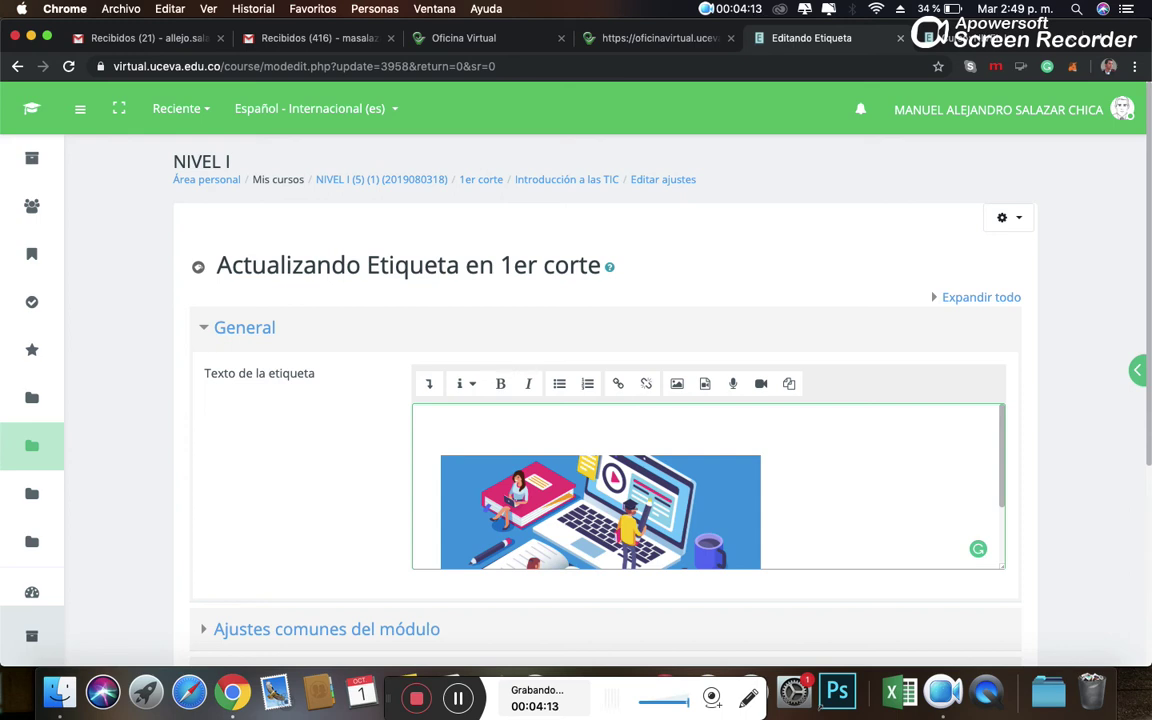
type("Anal")
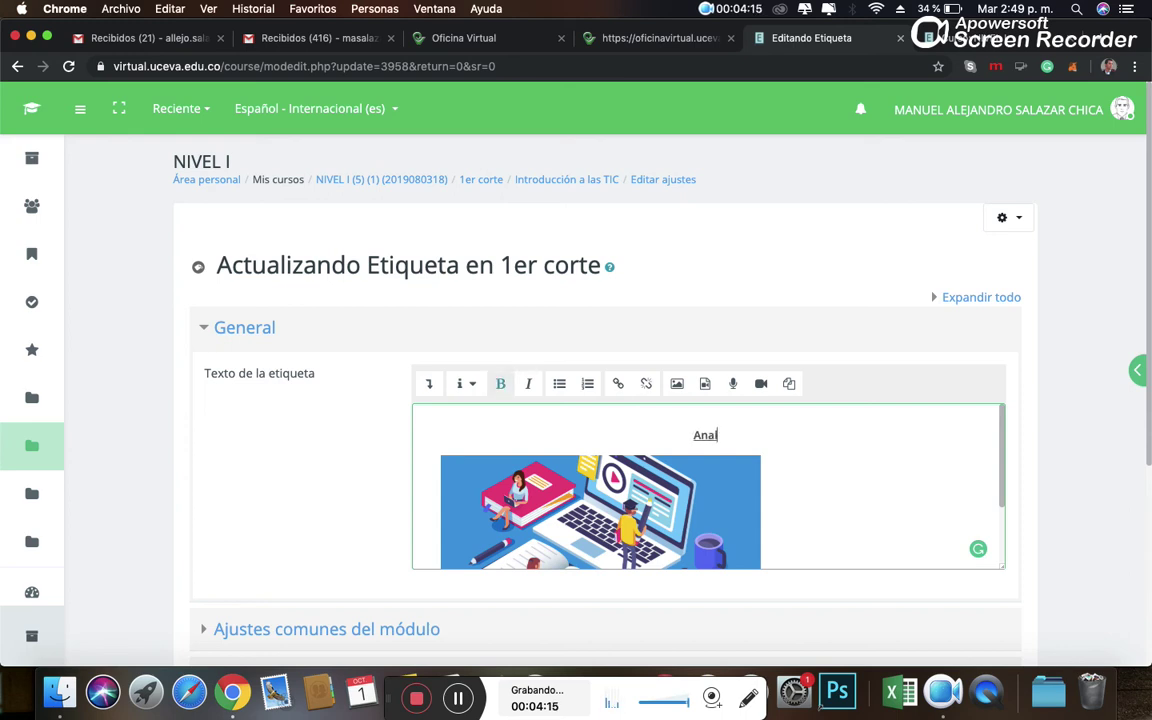
type("isis del")
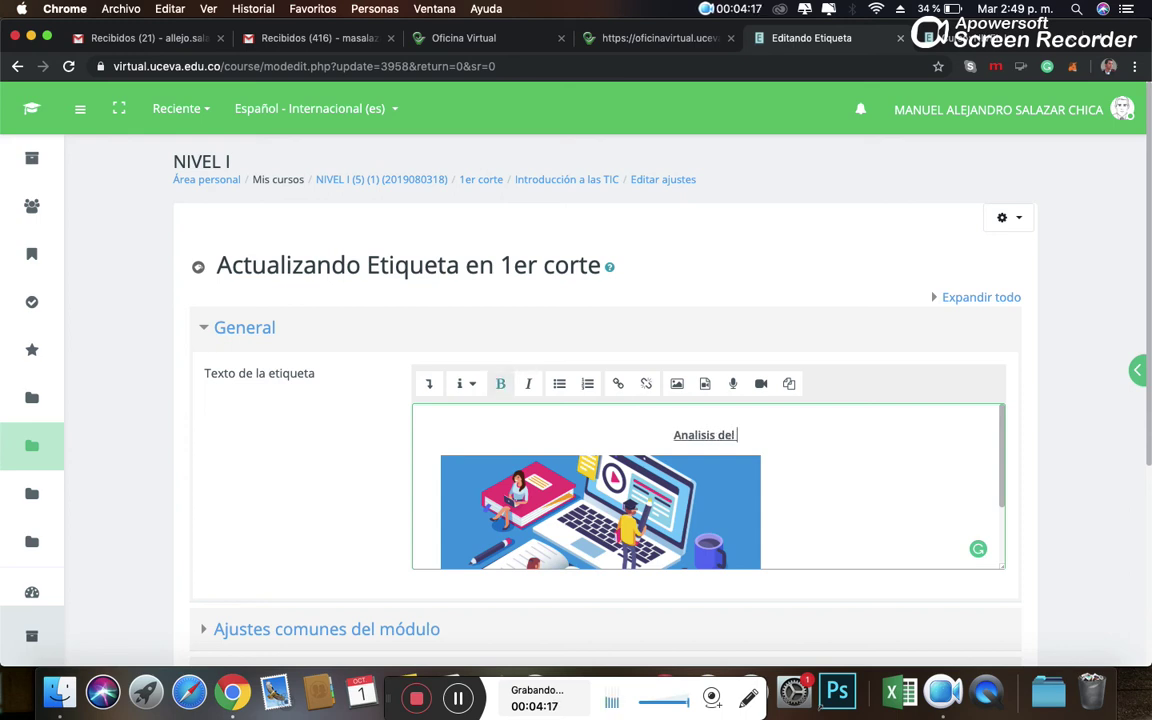
type(" ducr")
key("BackSpace")
key("BackSpace")
key("BackSpace")
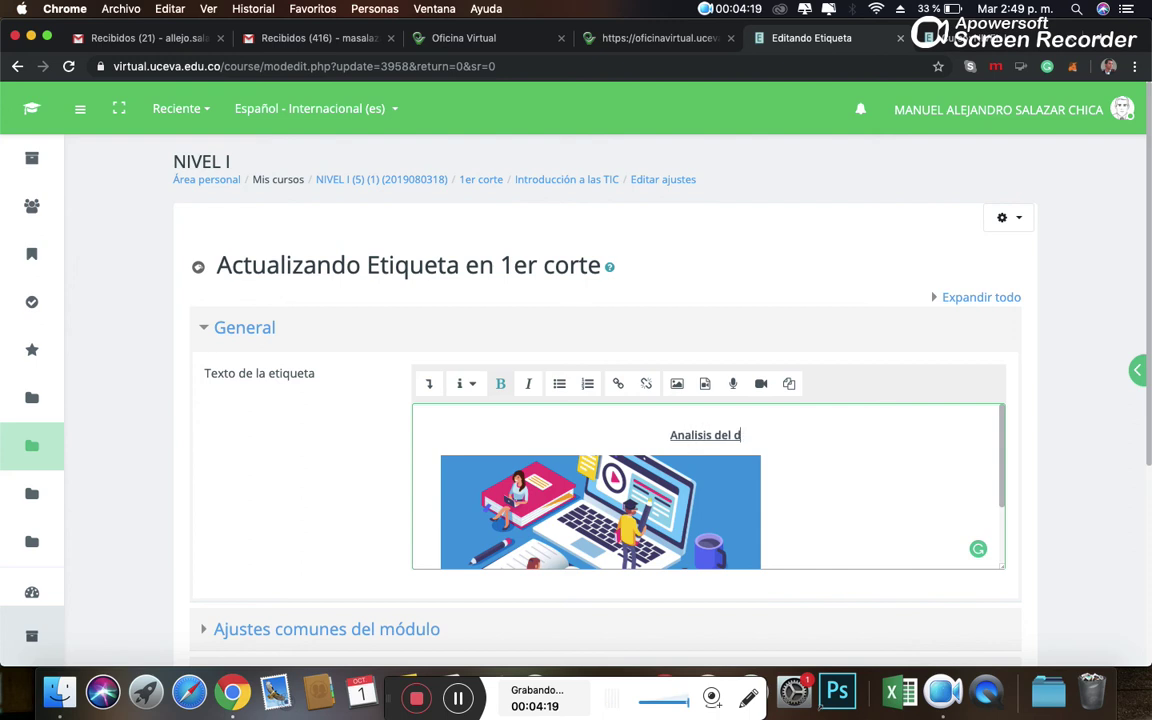
type("iscrus")
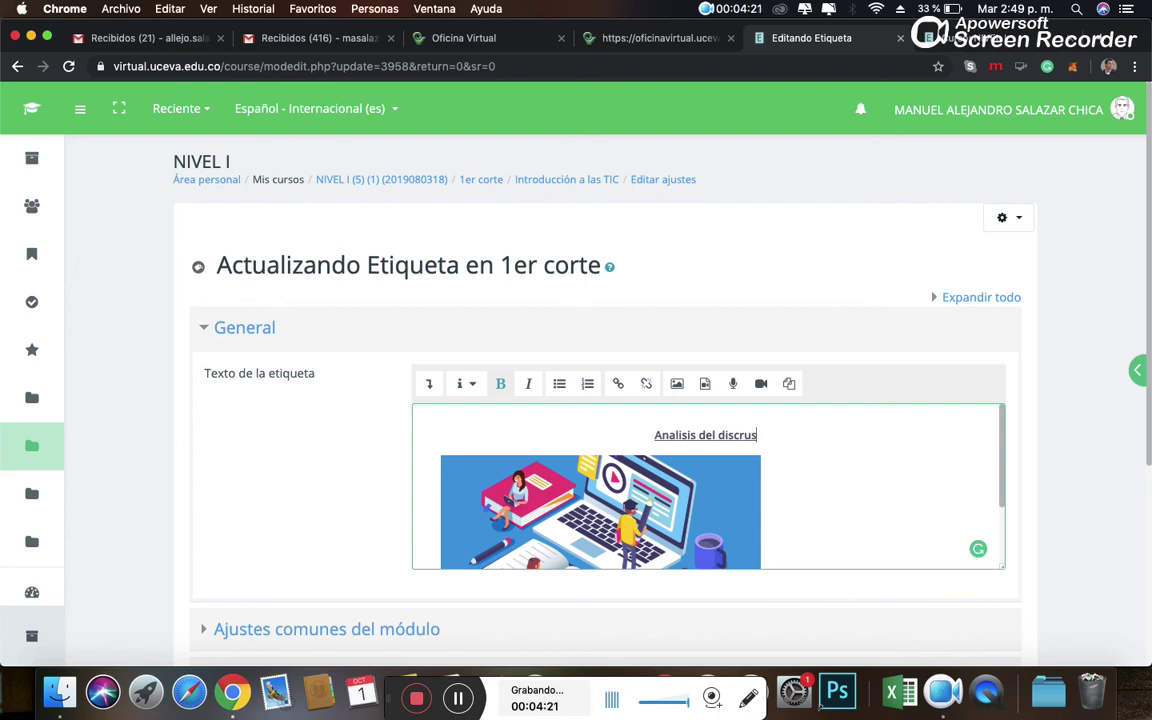
key("BackSpace")
key("BackSpace")
key("BackSpace")
type("urso")
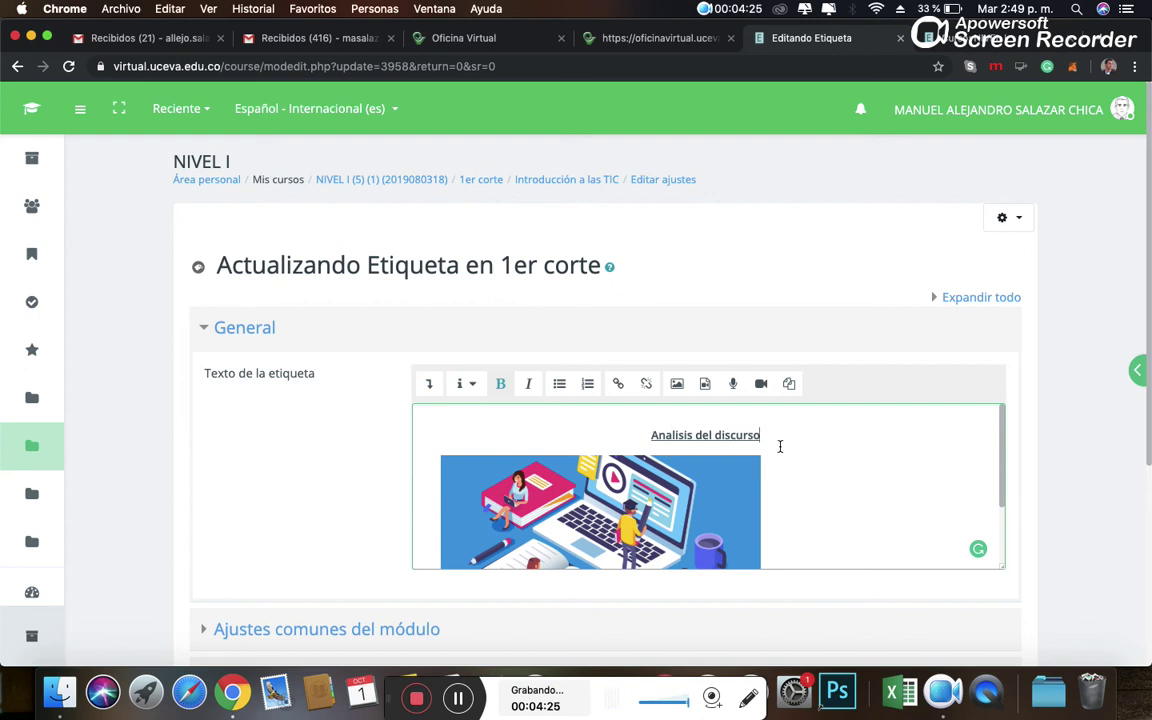
Delete the illustration below the heading in the label's text
scroll(779, 476, "down", 1)
left_click(672, 486)
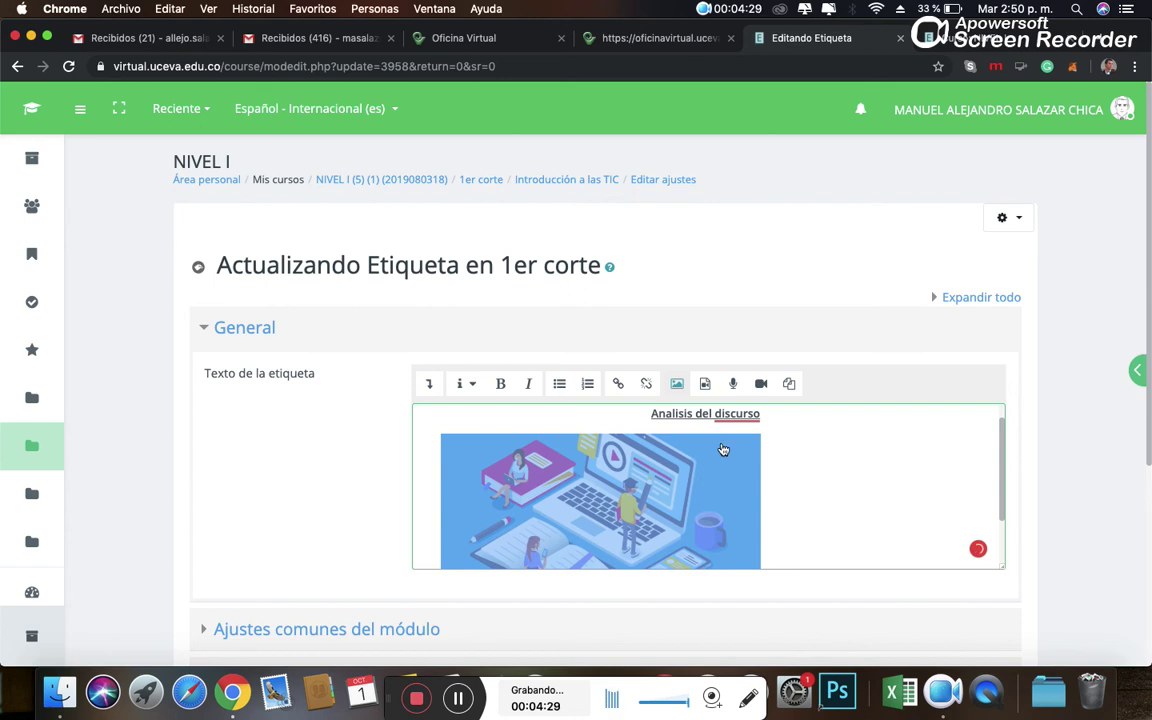
right_click(727, 420)
left_click(686, 450)
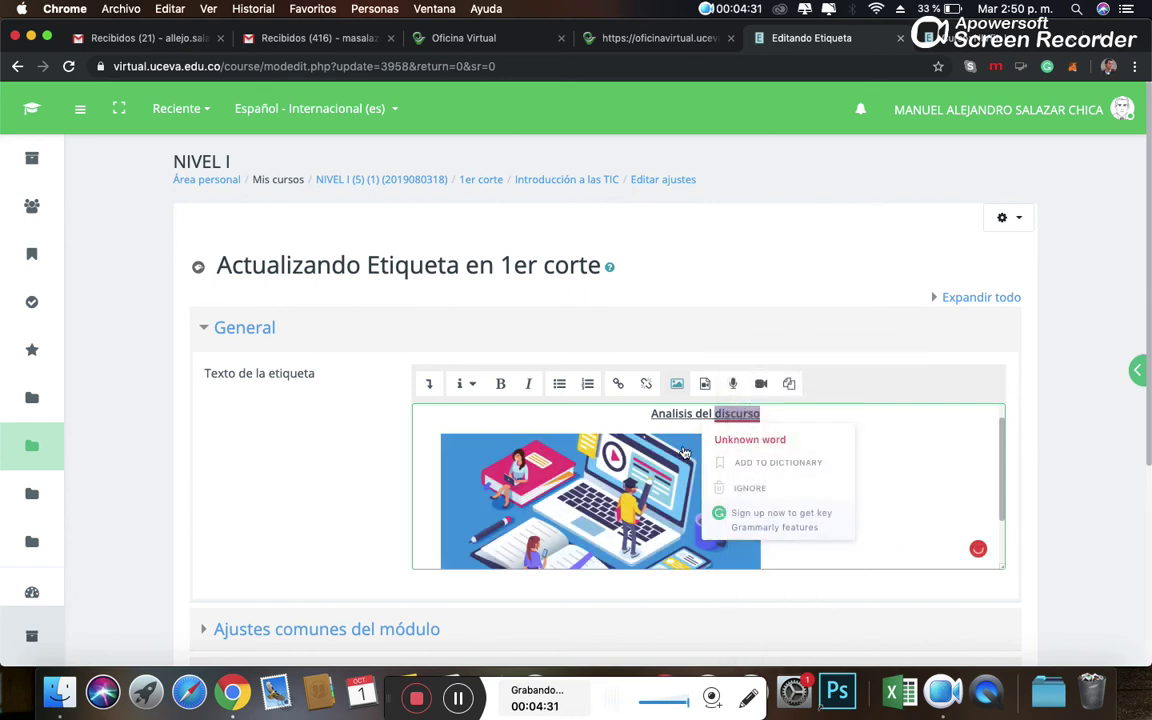
left_click(717, 467)
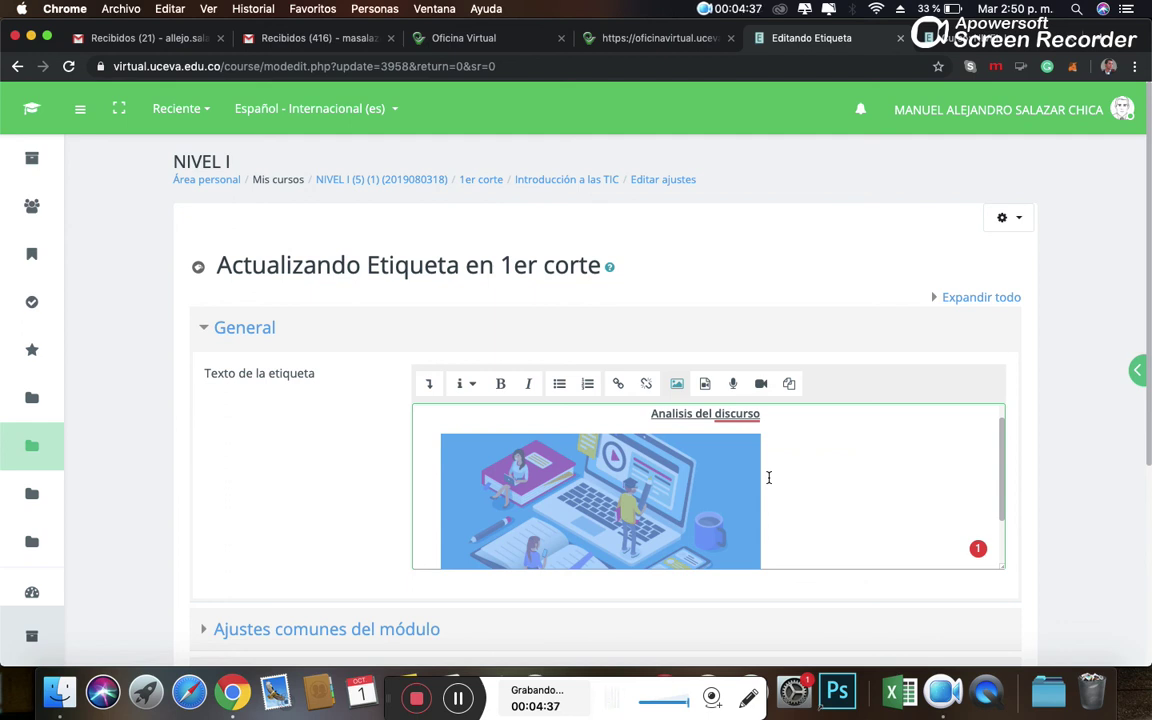
key("BackSpace")
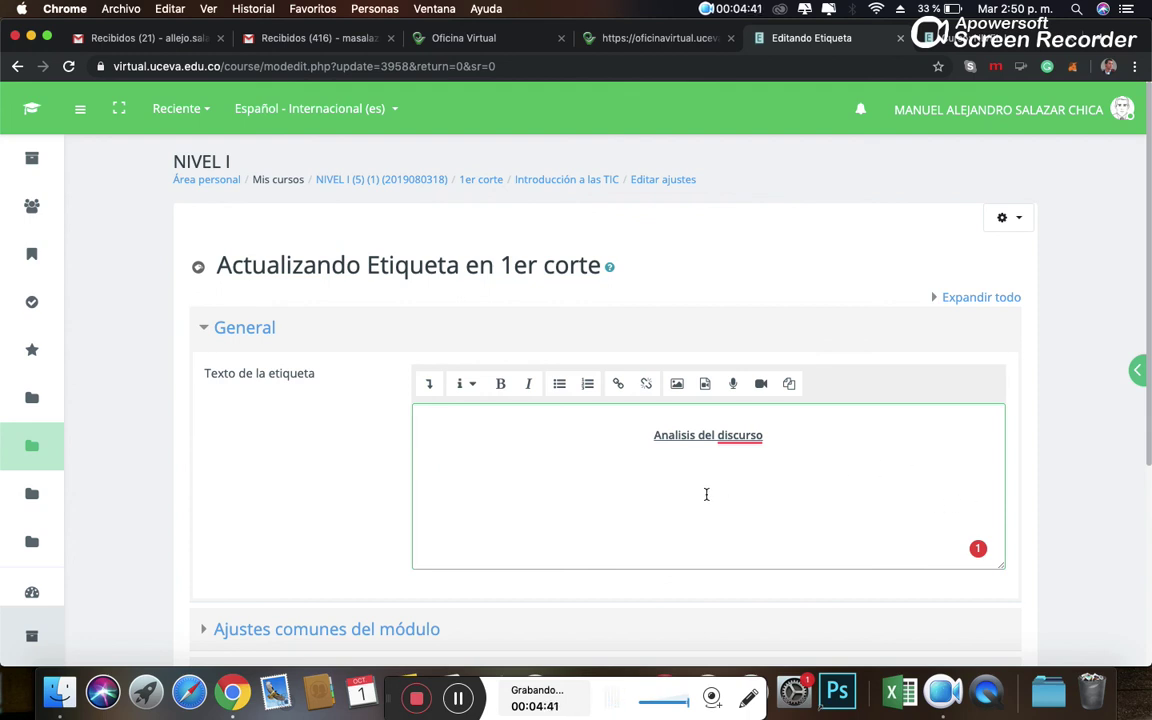
Save the label's changes, return to the course page and review the 1er corte and following sections
scroll(675, 476, "down", 5)
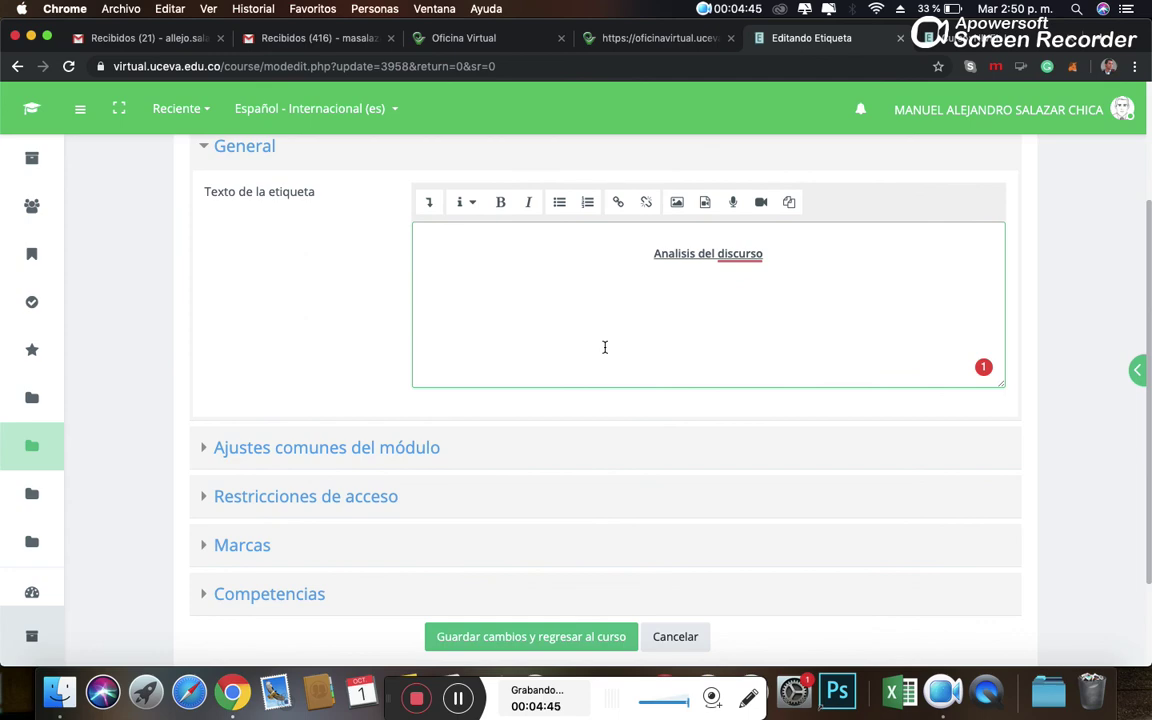
left_click(524, 637)
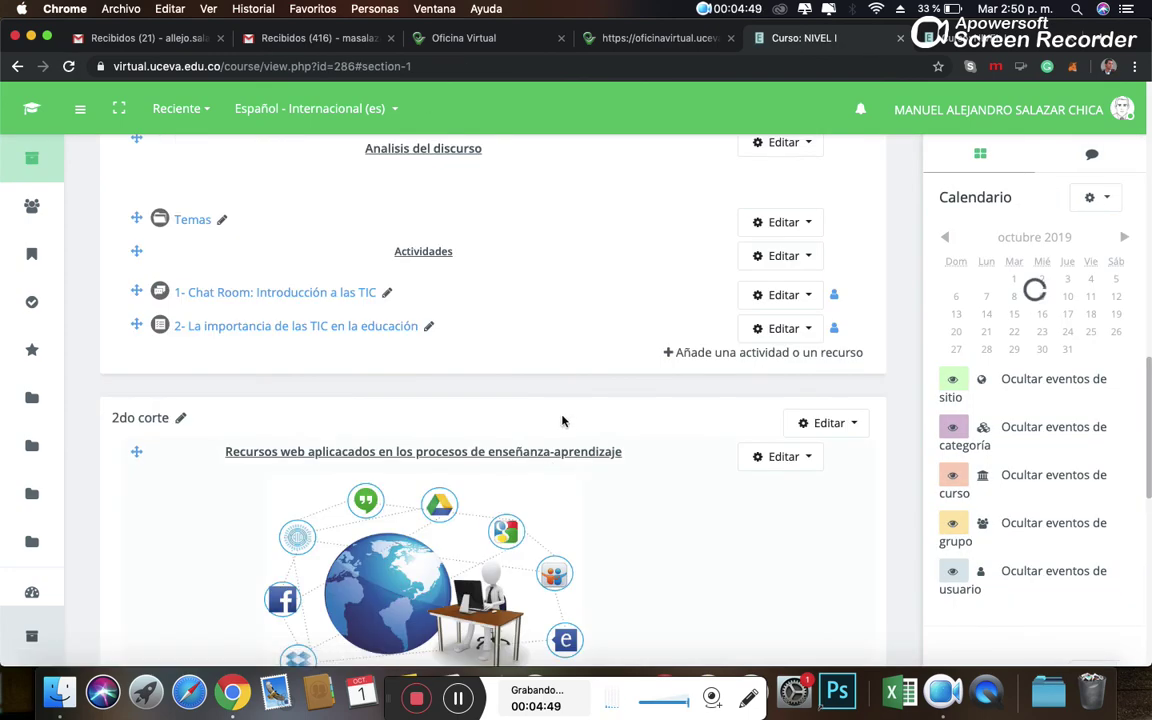
scroll(563, 422, "down", 10)
scroll(563, 422, "up", 13)
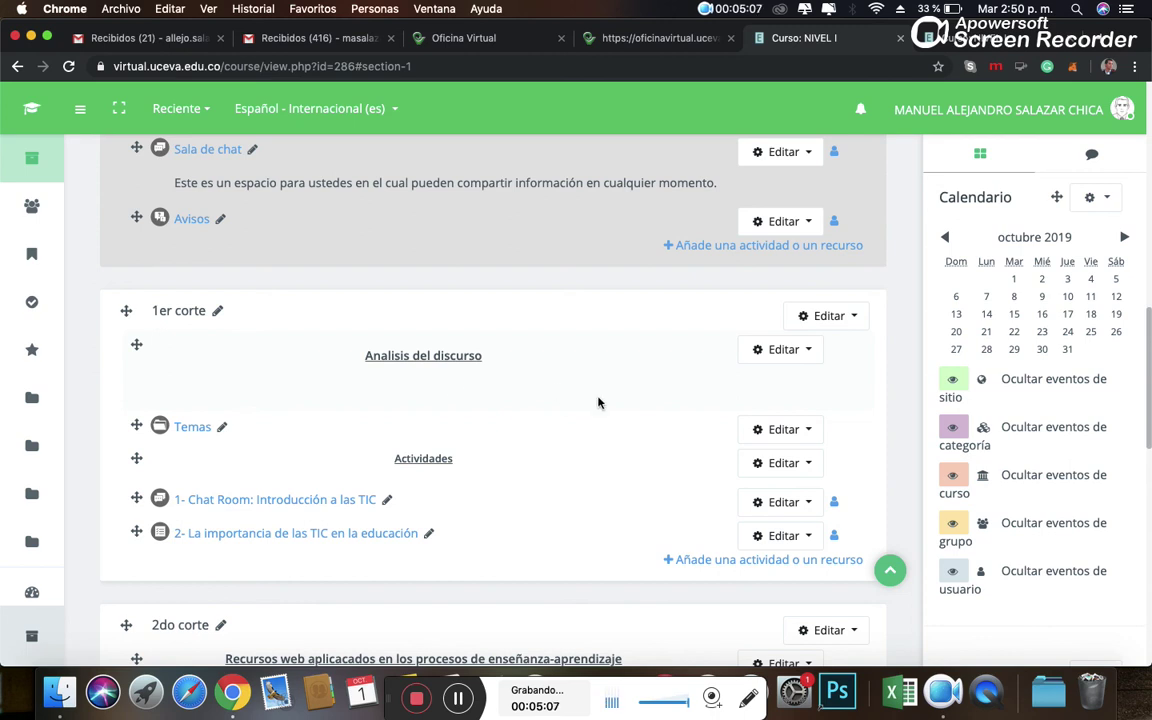
scroll(612, 411, "down", 3)
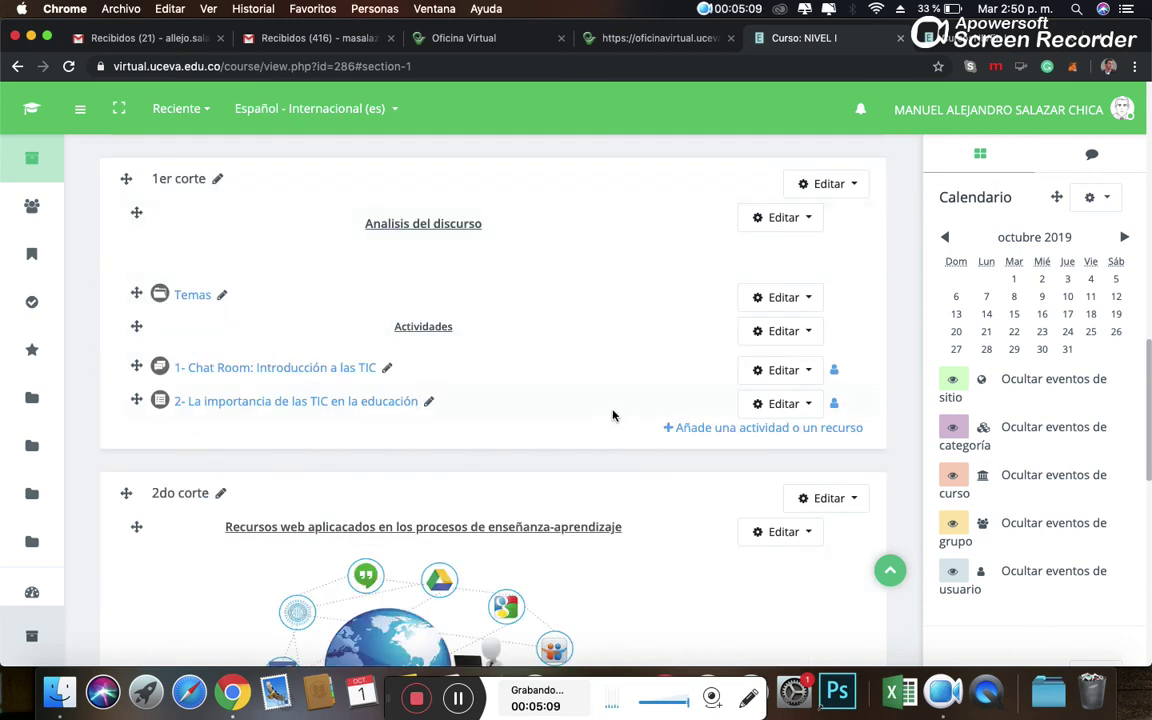